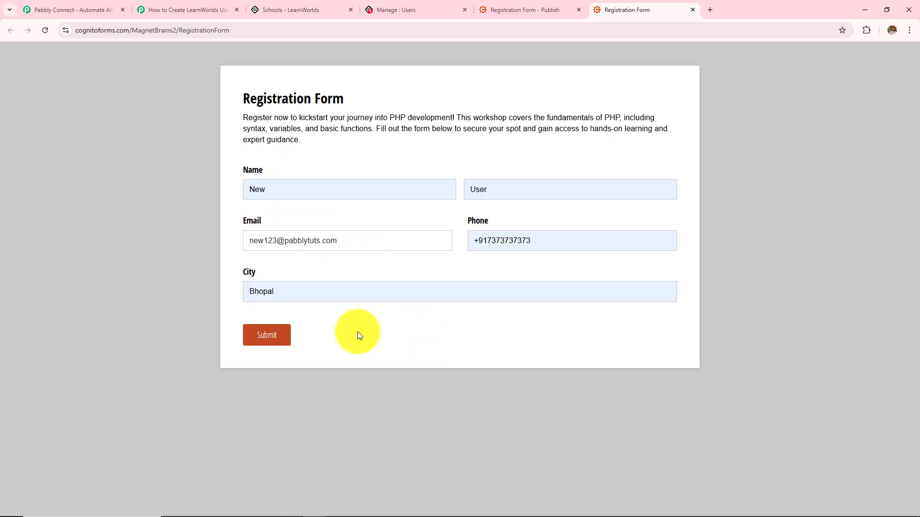
# Check the autofilled name, email, phone and city fields, then submit the registration form
pyautogui.click(289, 187)
pyautogui.click(517, 193)
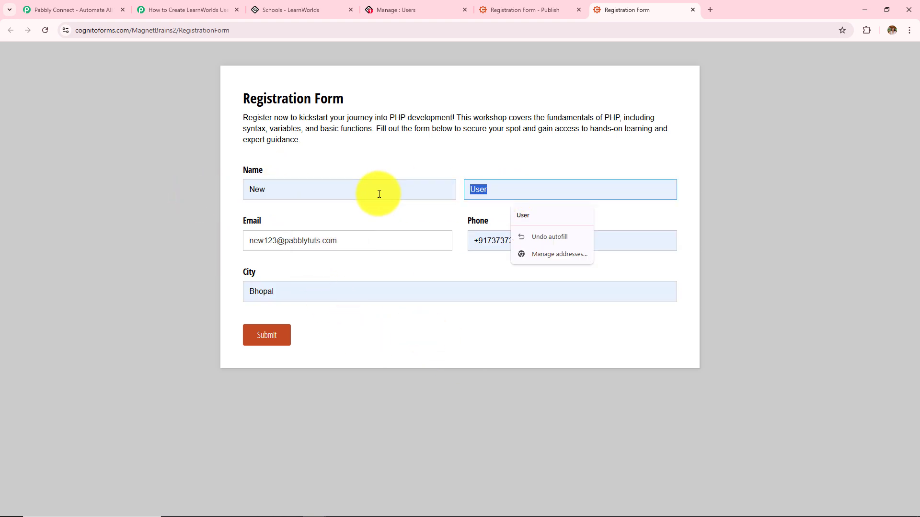
pyautogui.click(319, 244)
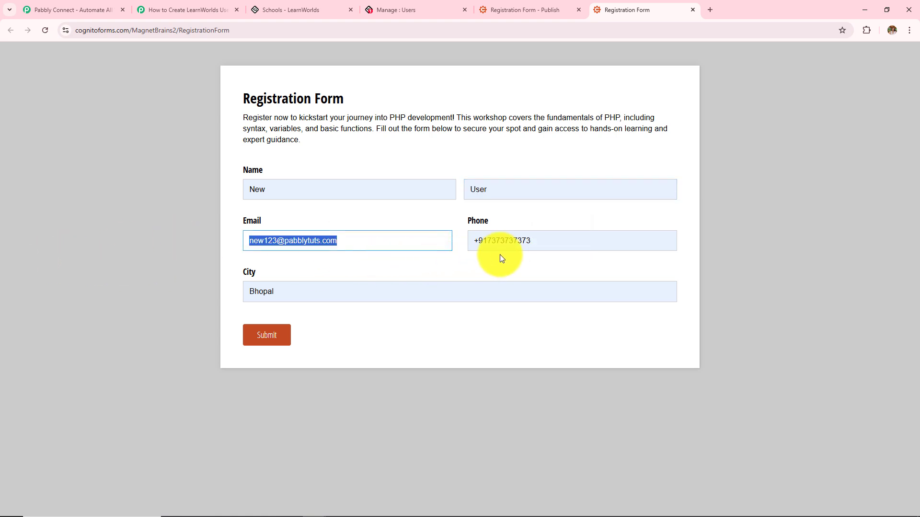
pyautogui.click(547, 241)
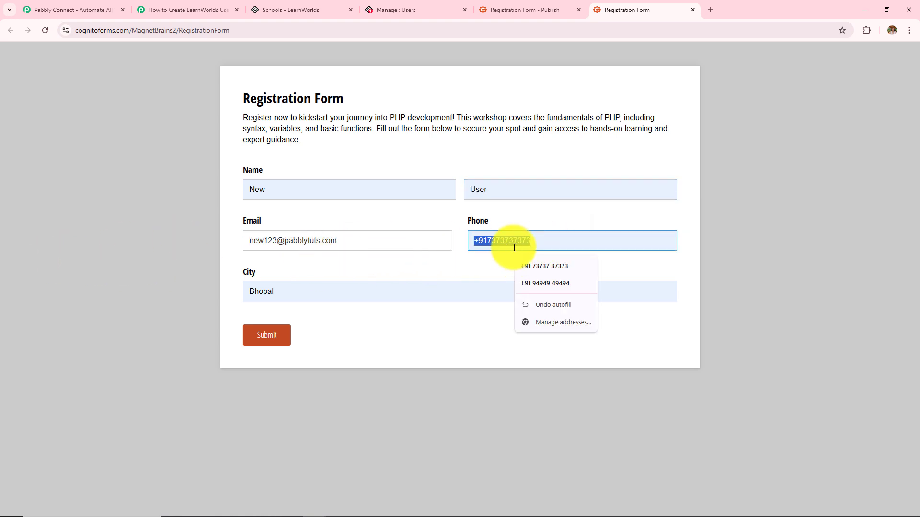
pyautogui.click(304, 291)
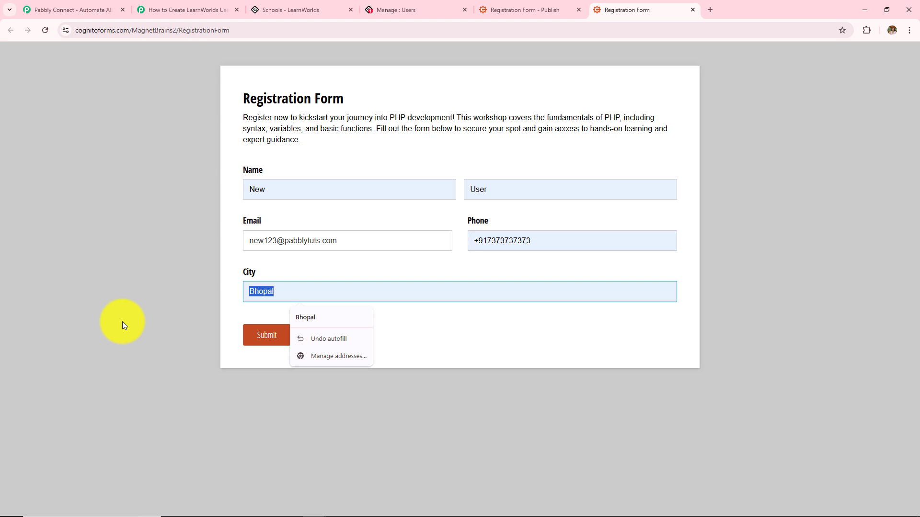
pyautogui.click(249, 342)
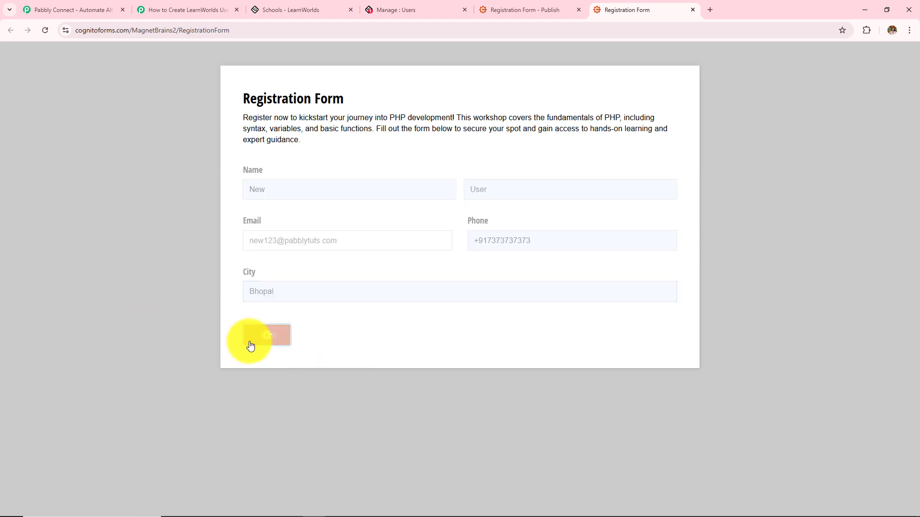
pyautogui.moveTo(236, 98); pyautogui.dragTo(489, 133)
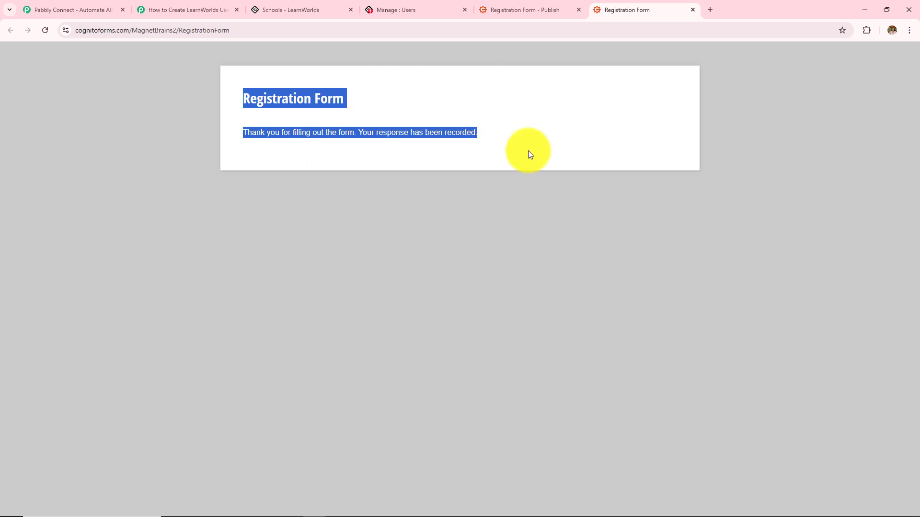
# Reload LearnWorlds All users and open the newly added user's name and email details
pyautogui.click(410, 8)
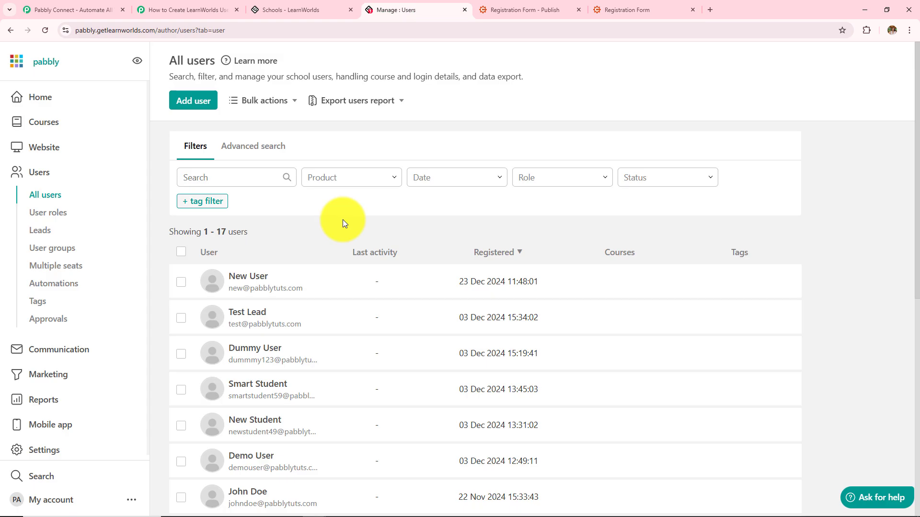
pyautogui.click(45, 30)
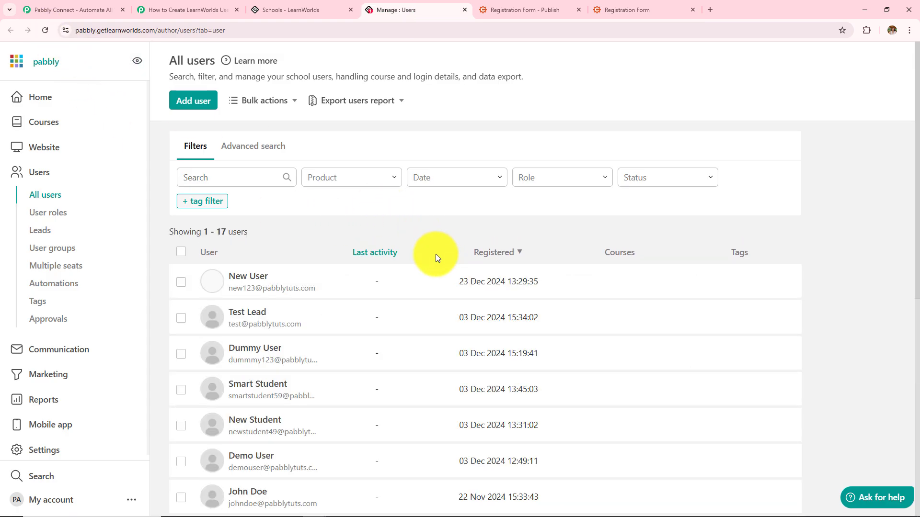
pyautogui.click(249, 282)
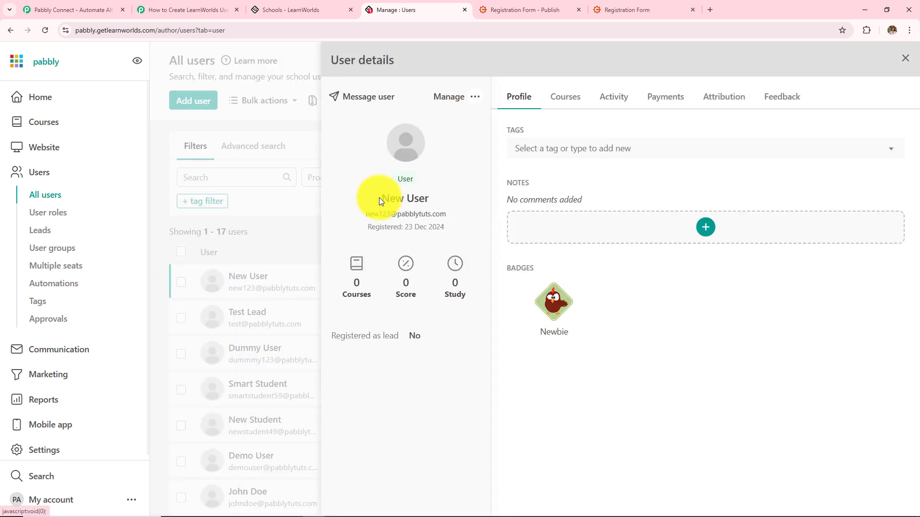
pyautogui.moveTo(380, 197); pyautogui.dragTo(430, 200)
pyautogui.moveTo(365, 215); pyautogui.dragTo(455, 216)
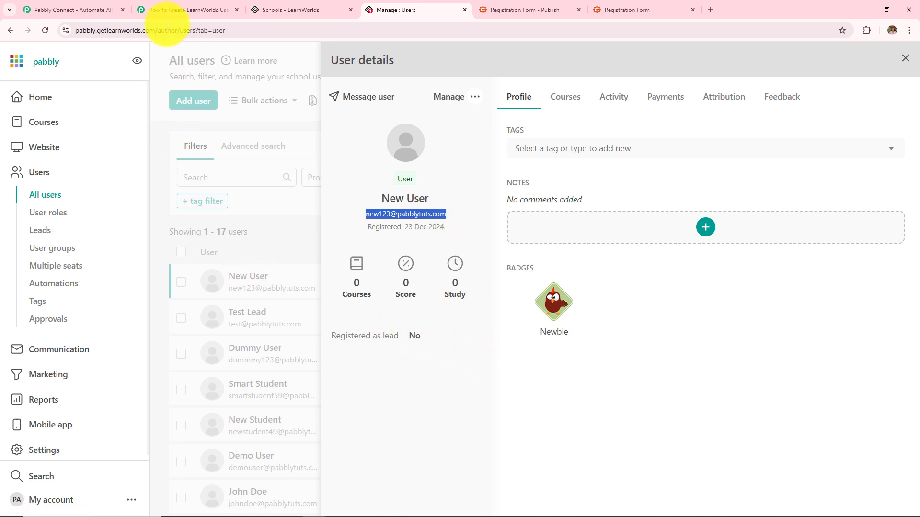
pyautogui.click(180, 8)
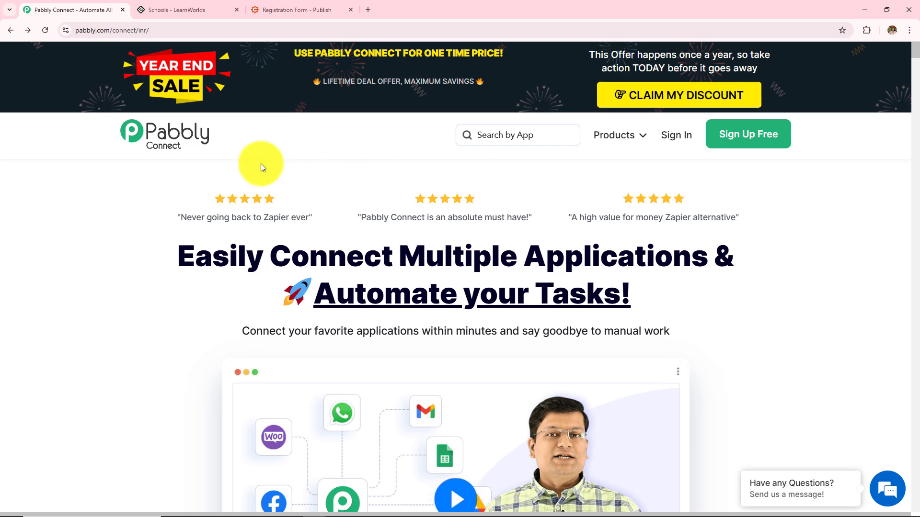
# Sign in to Pabbly and open Pabbly Connect from the All Pabbly Apps page
pyautogui.click(165, 33)
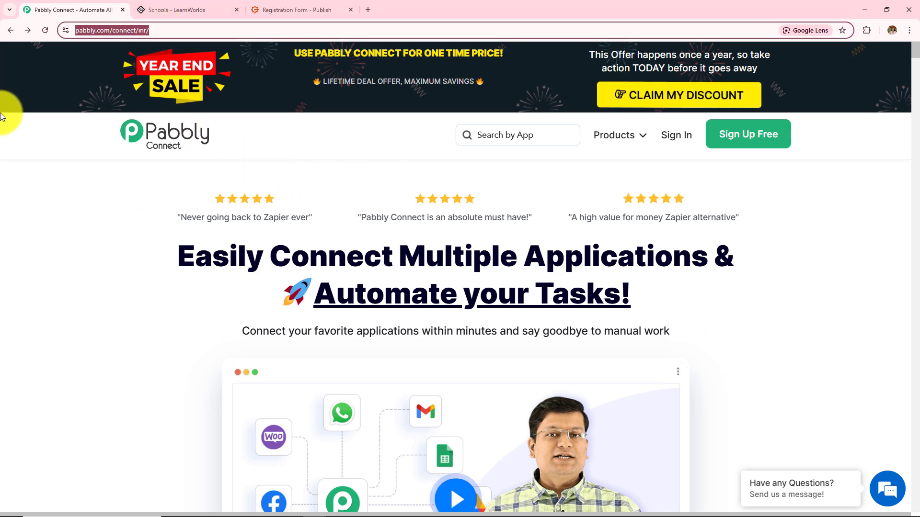
pyautogui.click(34, 209)
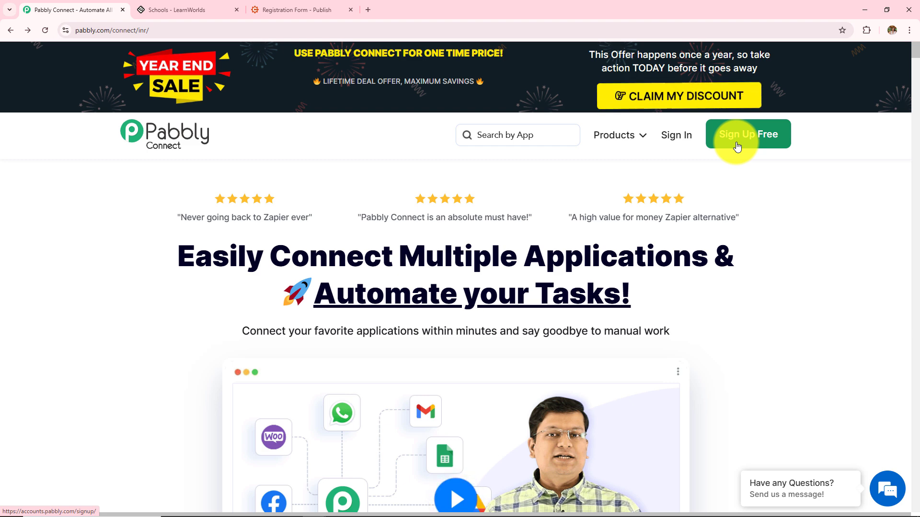
pyautogui.click(679, 149)
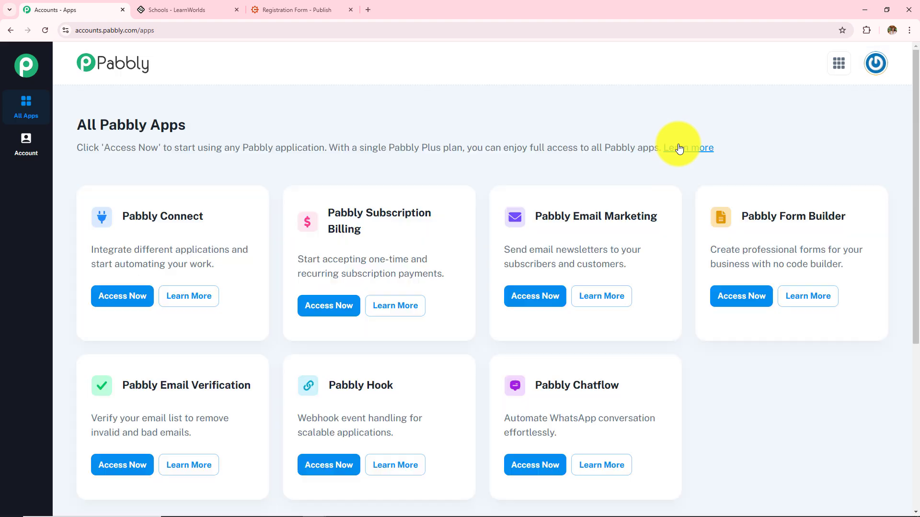
pyautogui.moveTo(73, 123); pyautogui.dragTo(234, 134)
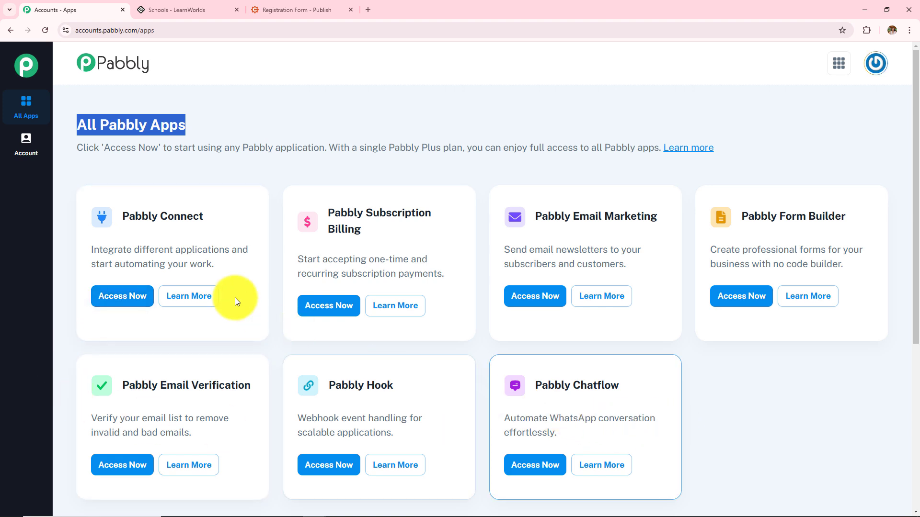
pyautogui.click(132, 304)
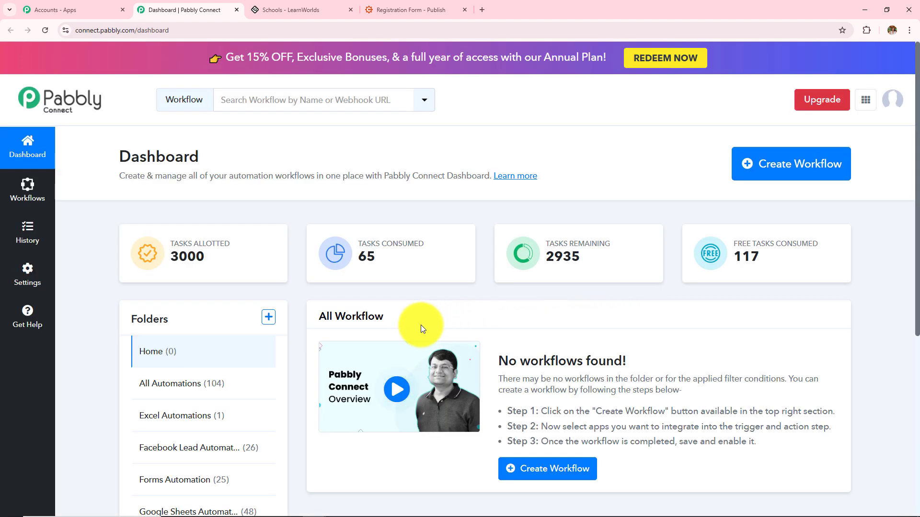
# Review the dashboard's All Workflow list and the Home folder in the Folders list
pyautogui.moveTo(309, 316); pyautogui.dragTo(352, 317)
pyautogui.moveTo(415, 317); pyautogui.dragTo(526, 350)
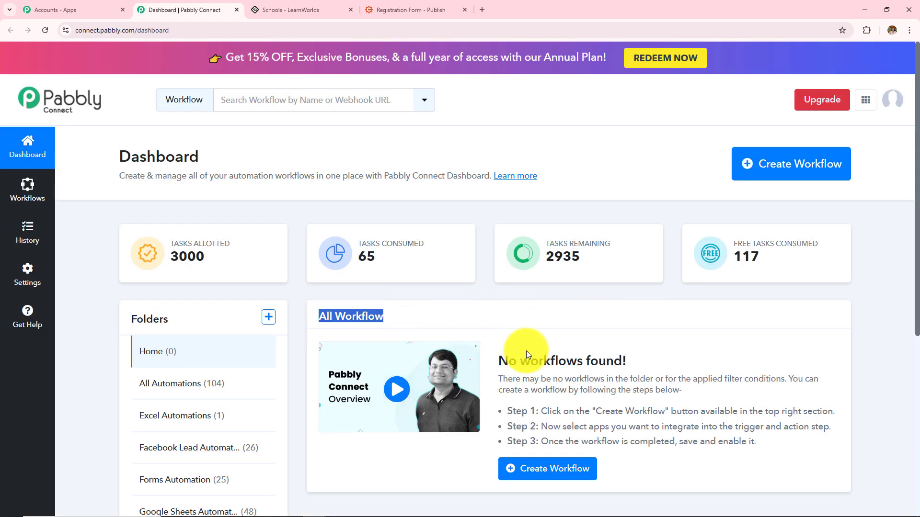
pyautogui.scroll(-4, 526, 350)
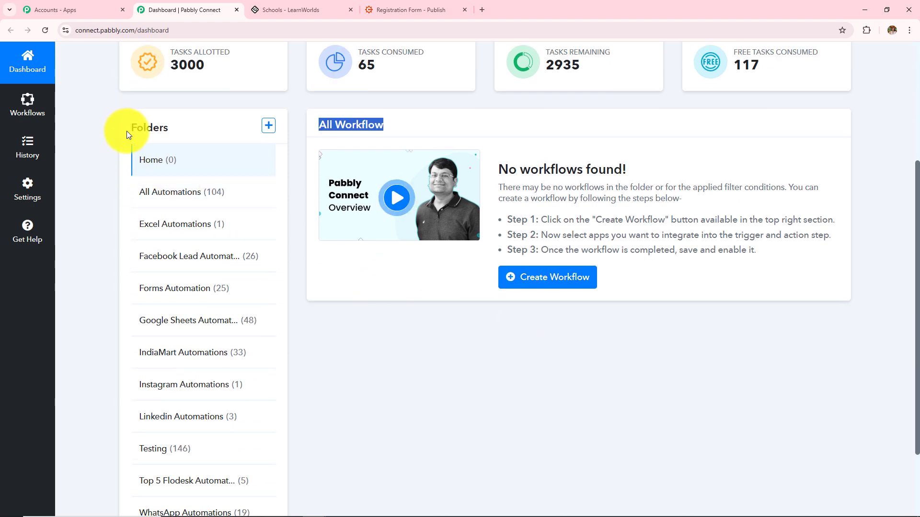
pyautogui.moveTo(128, 131); pyautogui.dragTo(182, 163)
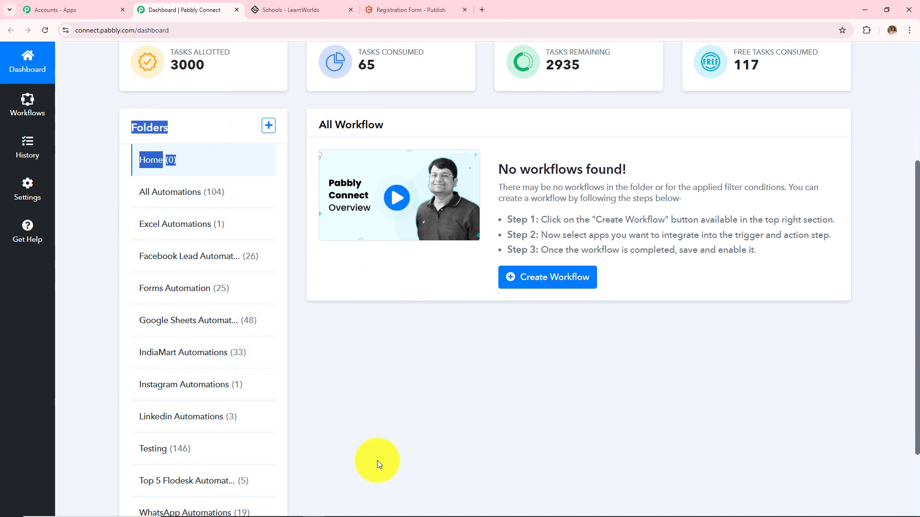
pyautogui.scroll(4, 378, 460)
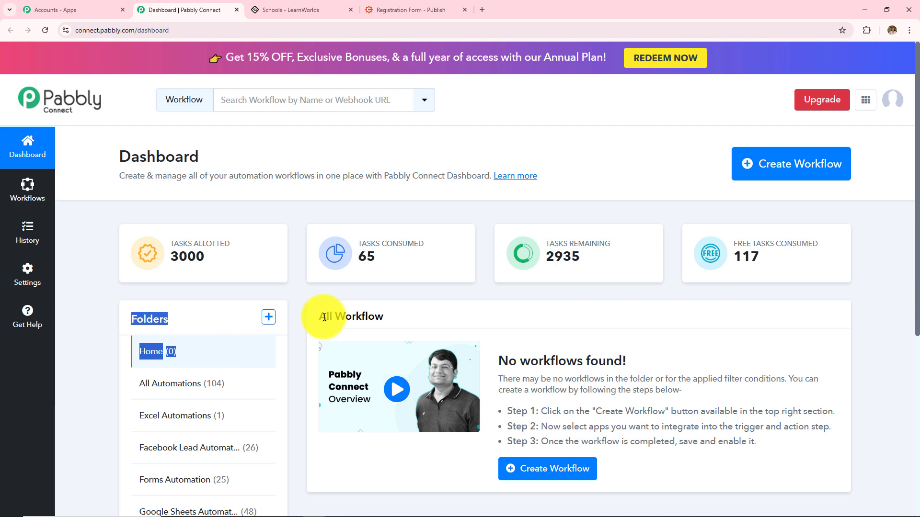
# Preview the Create Folder dialog without creating a folder, then start a new workflow
pyautogui.click(267, 317)
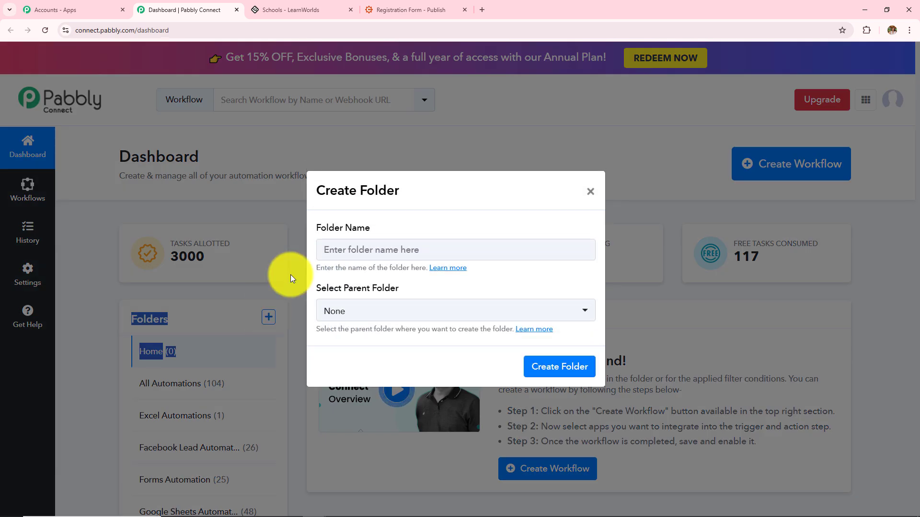
pyautogui.doubleClick(325, 228)
pyautogui.click(395, 231)
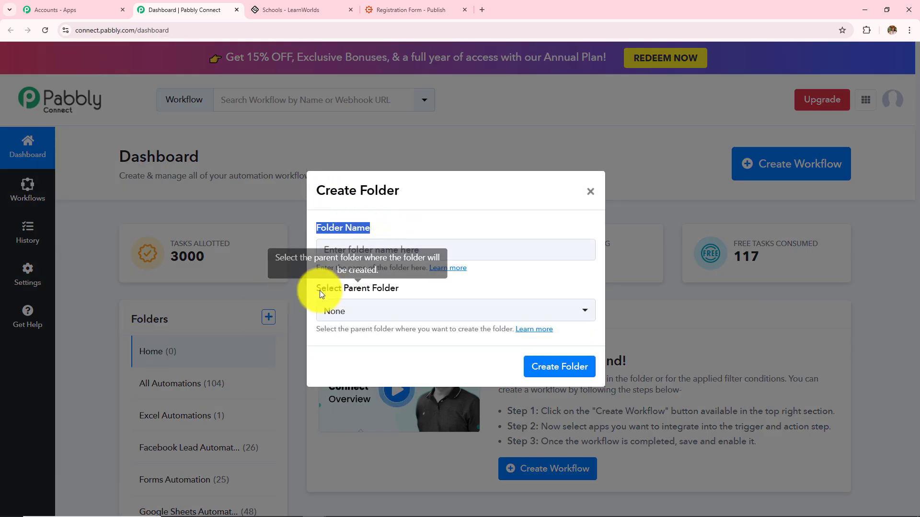
pyautogui.tripleClick(386, 289)
pyautogui.click(590, 193)
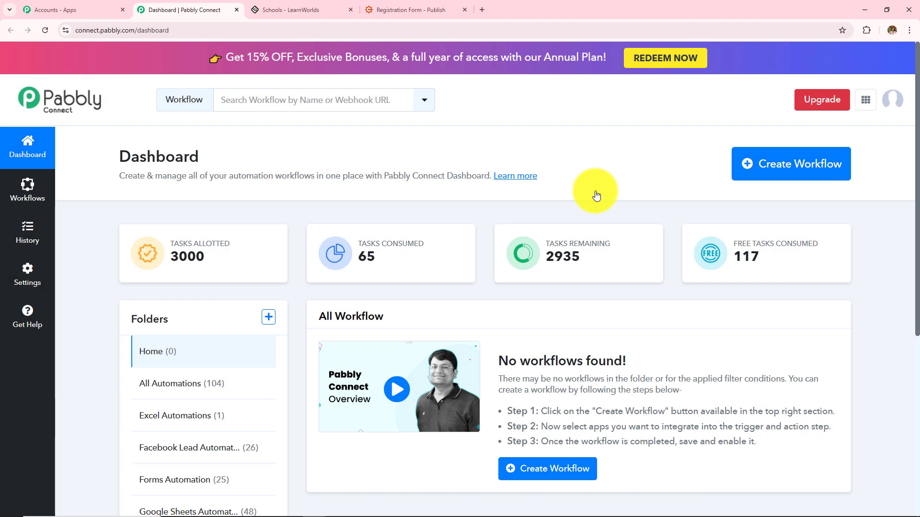
pyautogui.click(786, 174)
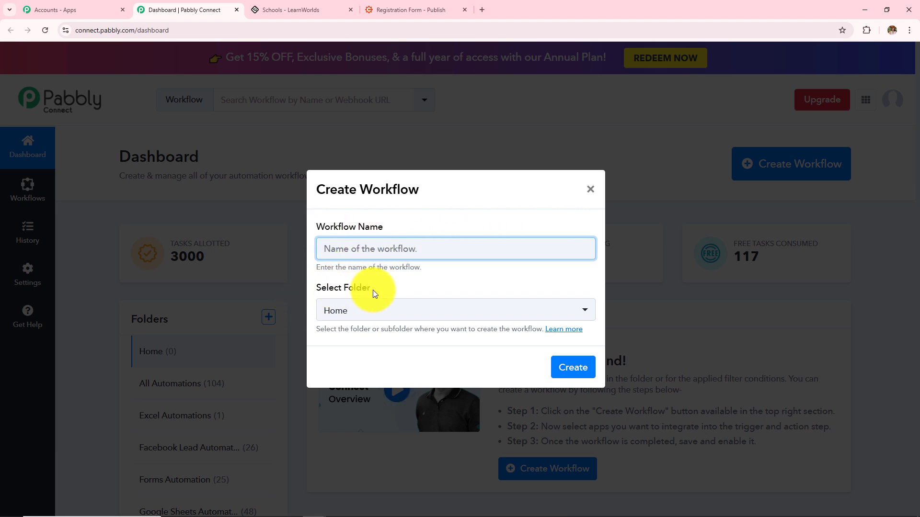
# Create workflow 'How to Create LearnWorlds User on Cognito Forms Submission' in the Forms Automation folder
pyautogui.click(381, 250)
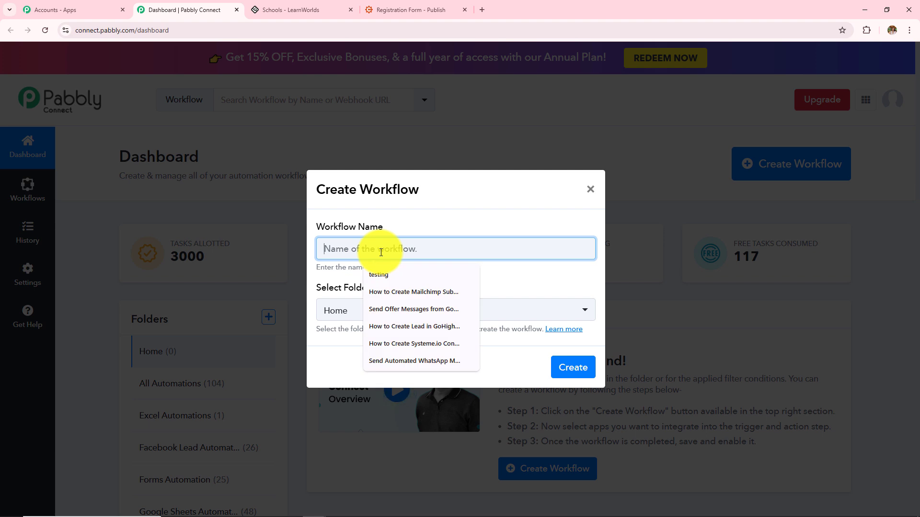
pyautogui.write('How to Create LearnWorlds User on Cognito Forms Submission')
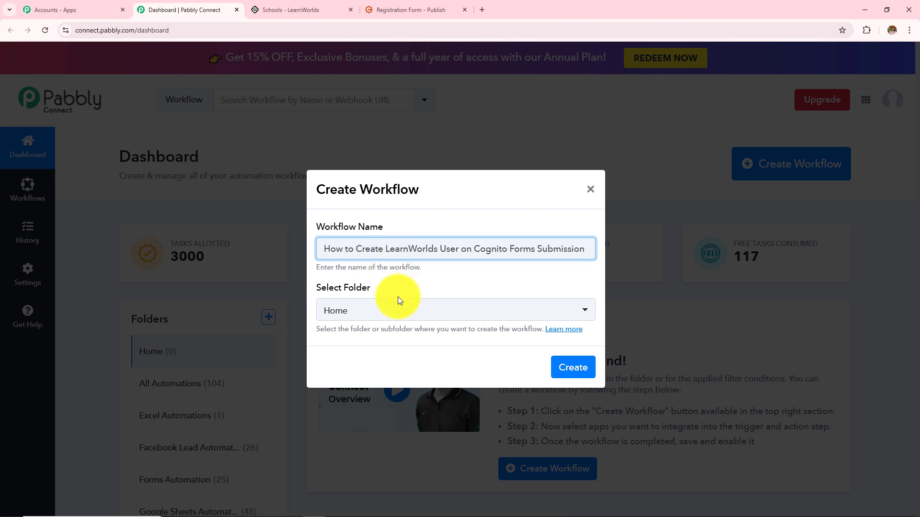
pyautogui.click(391, 309)
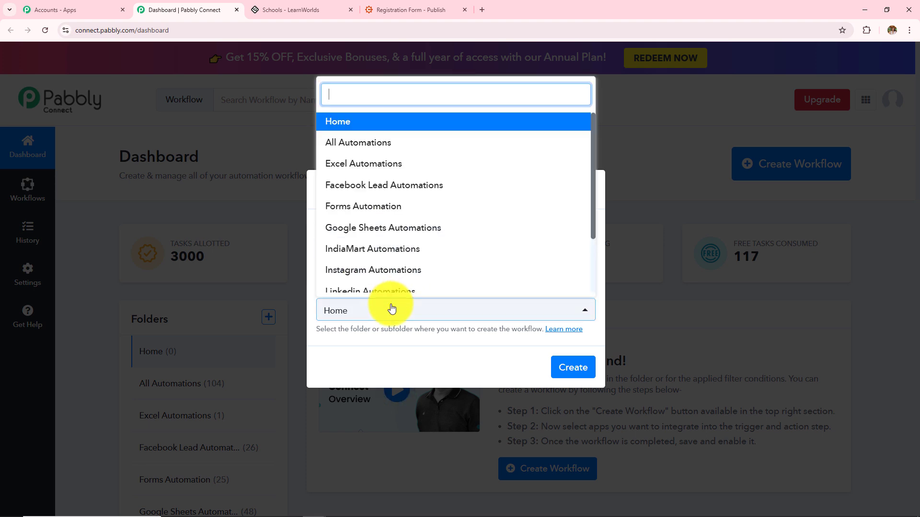
pyautogui.scroll(-3, 431, 230)
pyautogui.scroll(3, 431, 236)
pyautogui.scroll(-3, 431, 236)
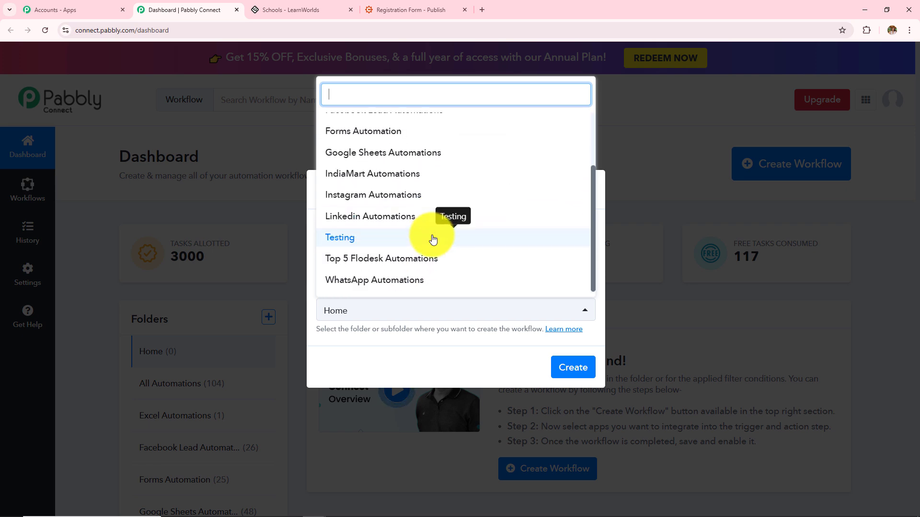
pyautogui.scroll(3, 431, 236)
pyautogui.click(328, 203)
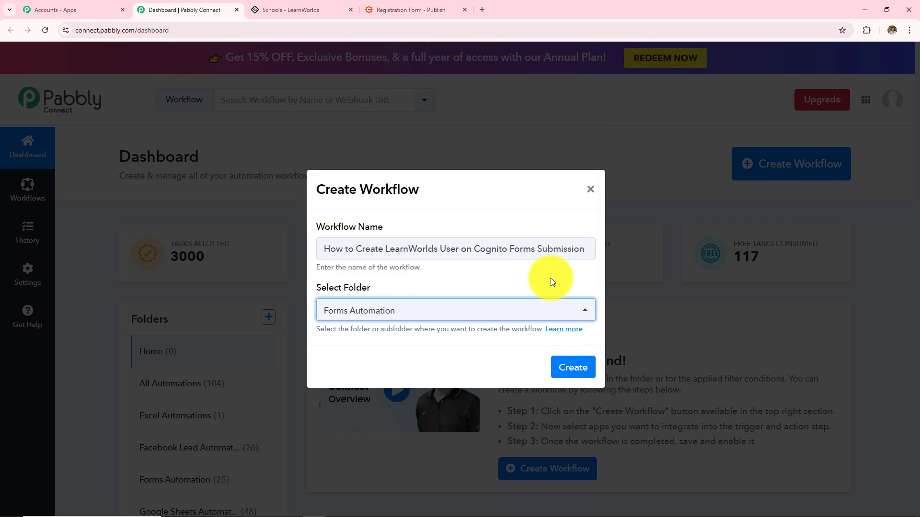
pyautogui.click(568, 369)
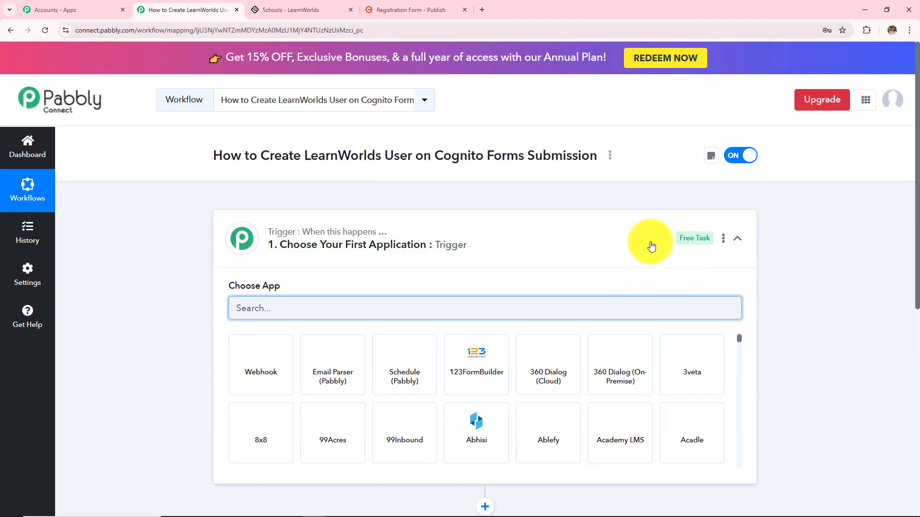
pyautogui.click(650, 245)
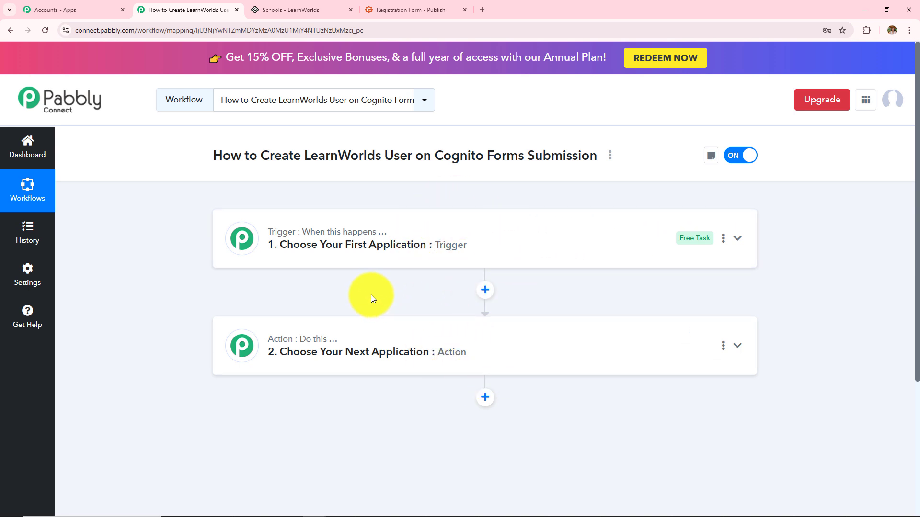
pyautogui.moveTo(282, 233)
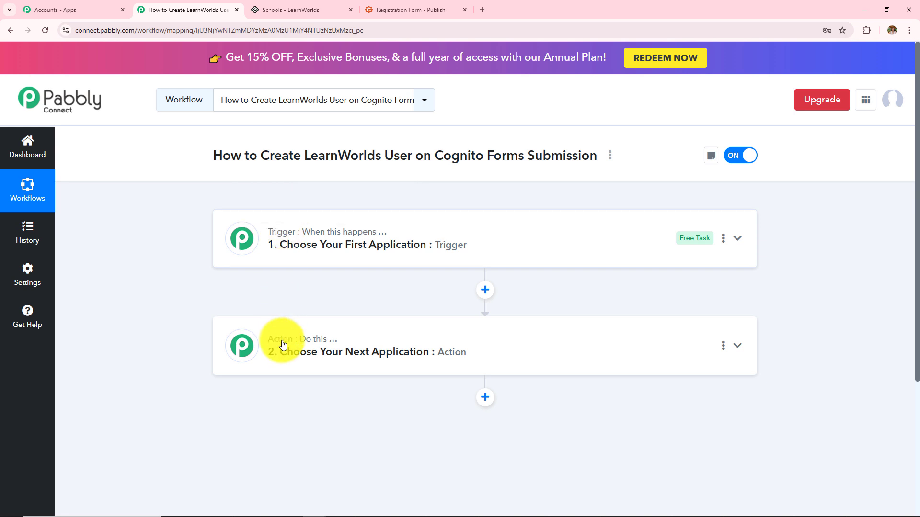
pyautogui.moveTo(297, 345)
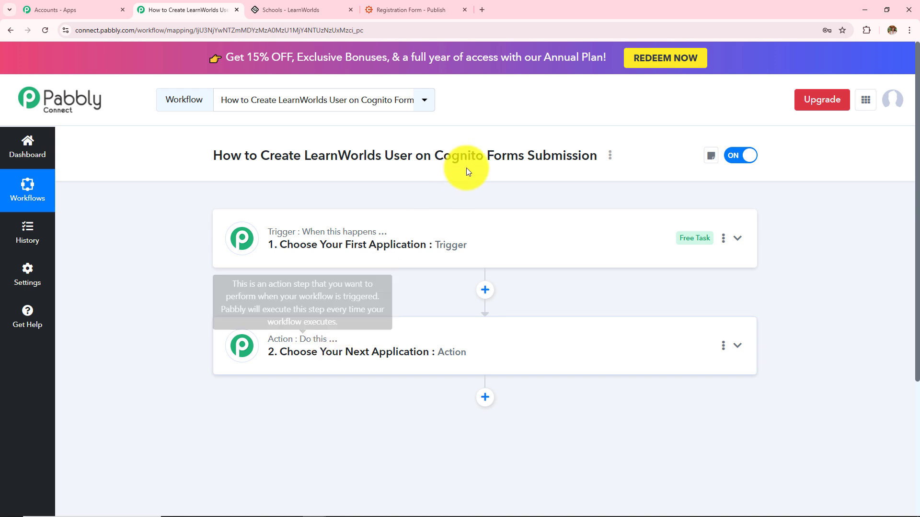
pyautogui.moveTo(433, 157); pyautogui.dragTo(558, 154)
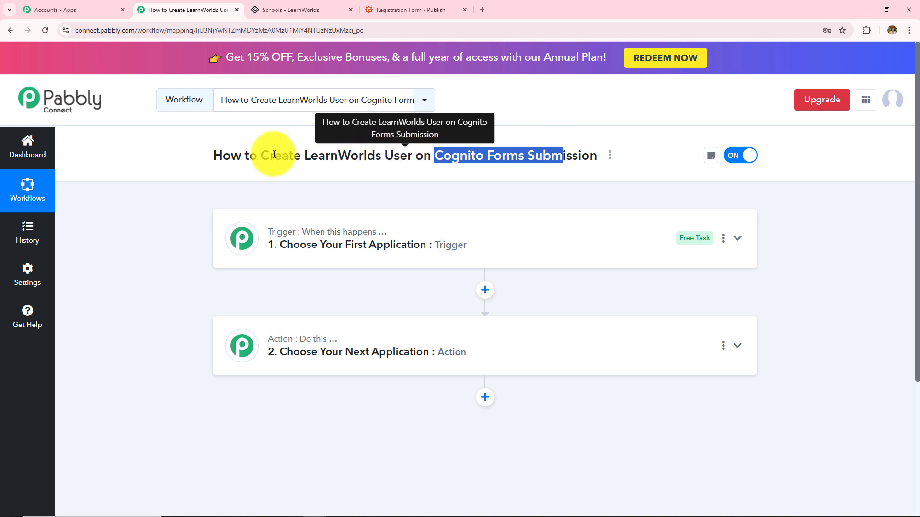
pyautogui.moveTo(289, 156); pyautogui.dragTo(380, 165)
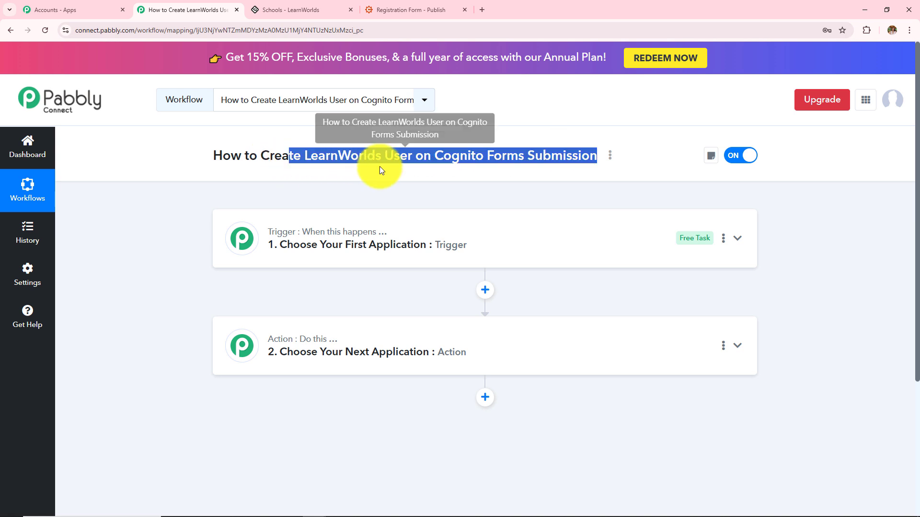
pyautogui.click(366, 196)
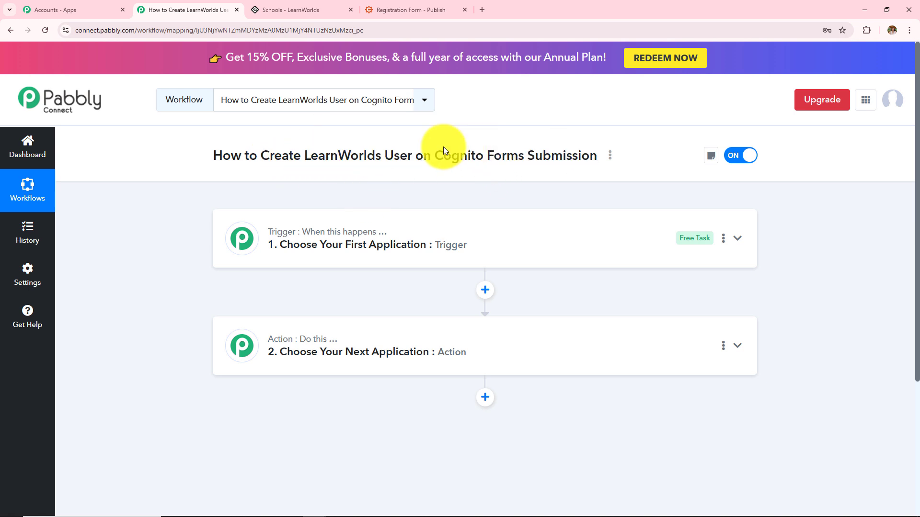
pyautogui.moveTo(432, 157); pyautogui.dragTo(535, 180)
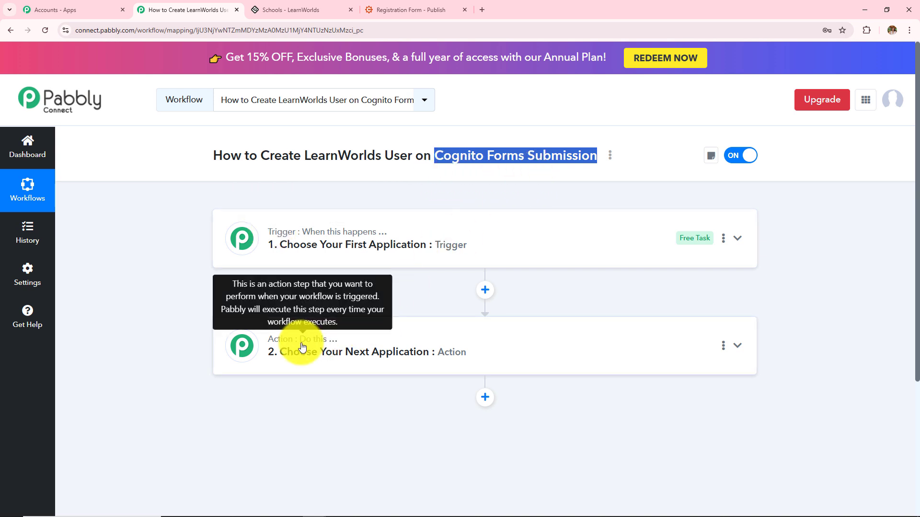
pyautogui.moveTo(270, 152); pyautogui.dragTo(377, 168)
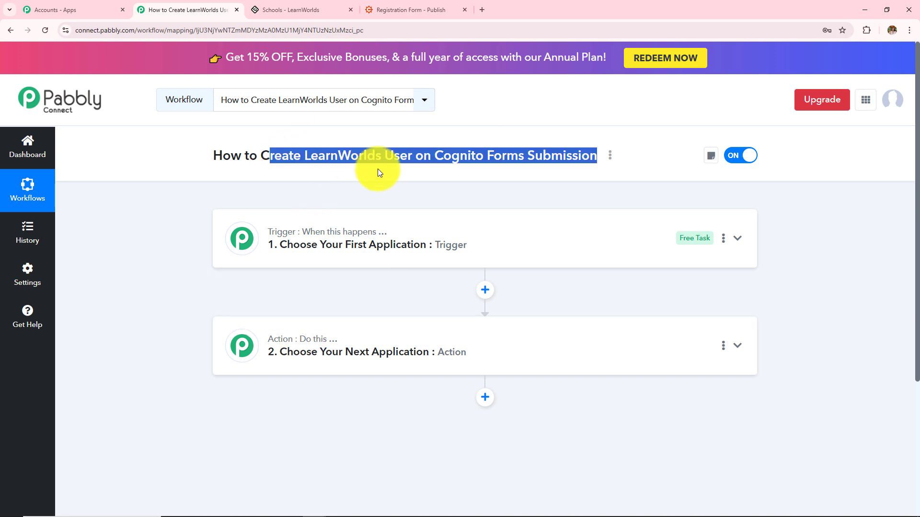
pyautogui.click(410, 249)
# Set the trigger app to Cognito Forms with the New Entry event and review the webhook instructions
pyautogui.click(410, 310)
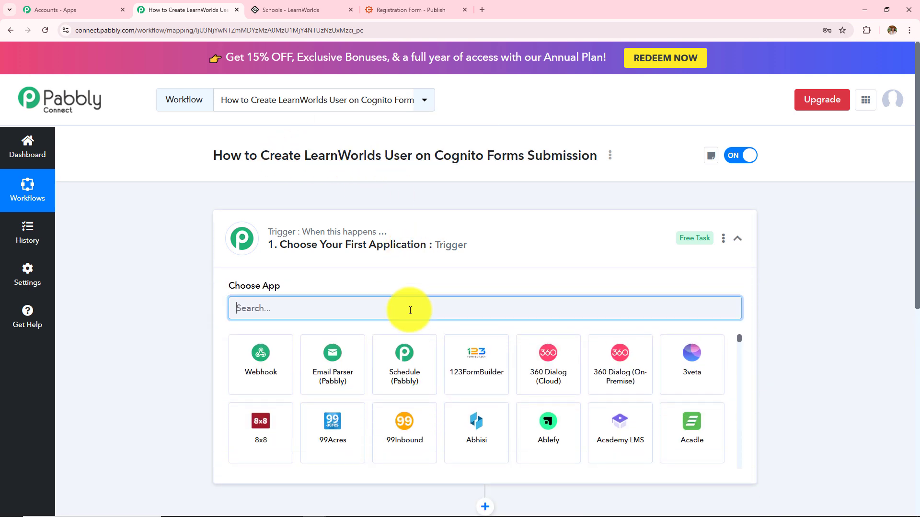
pyautogui.write('Cogn')
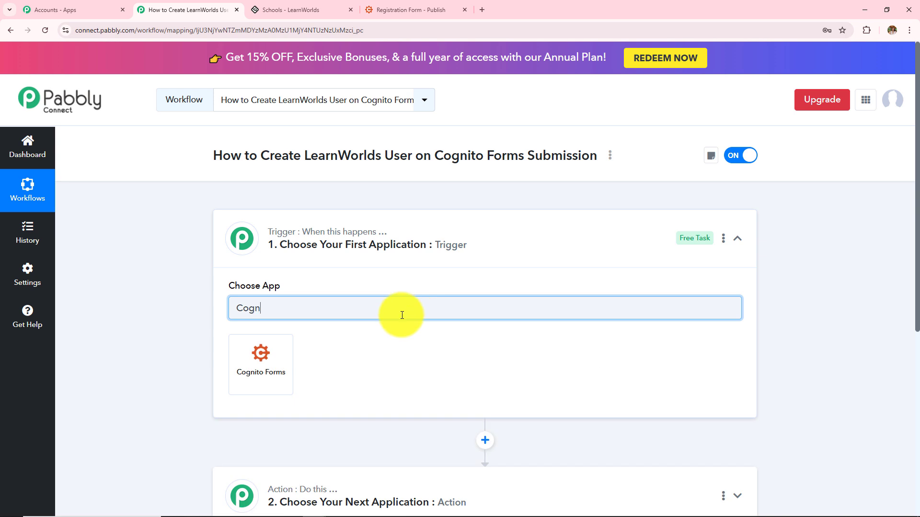
pyautogui.click(288, 359)
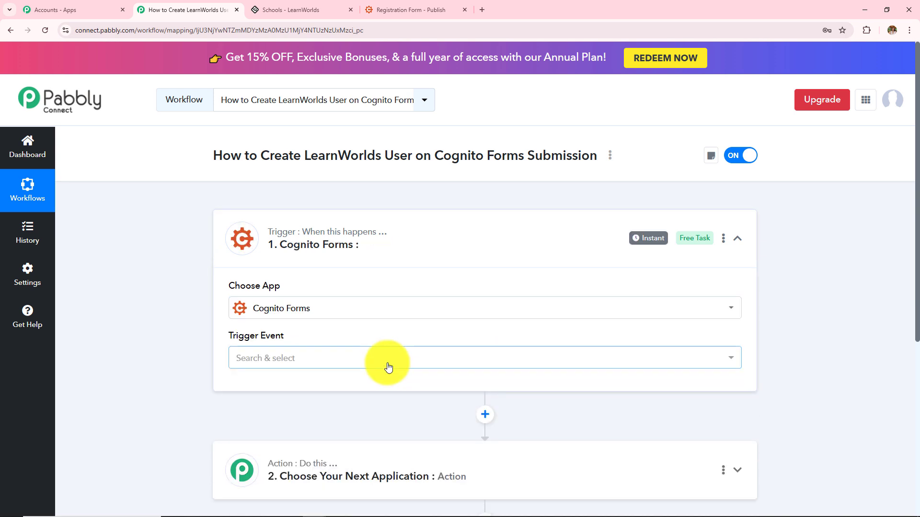
pyautogui.click(387, 366)
pyautogui.click(252, 420)
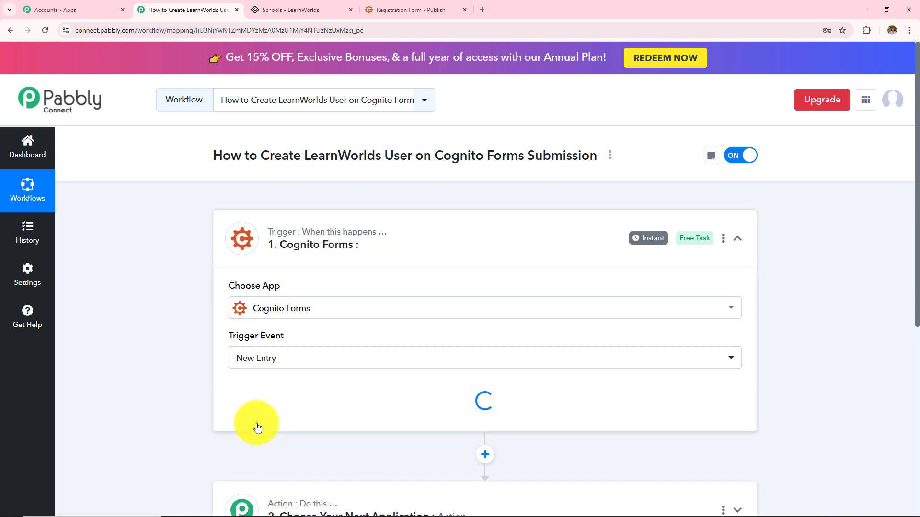
pyautogui.scroll(-3, 440, 329)
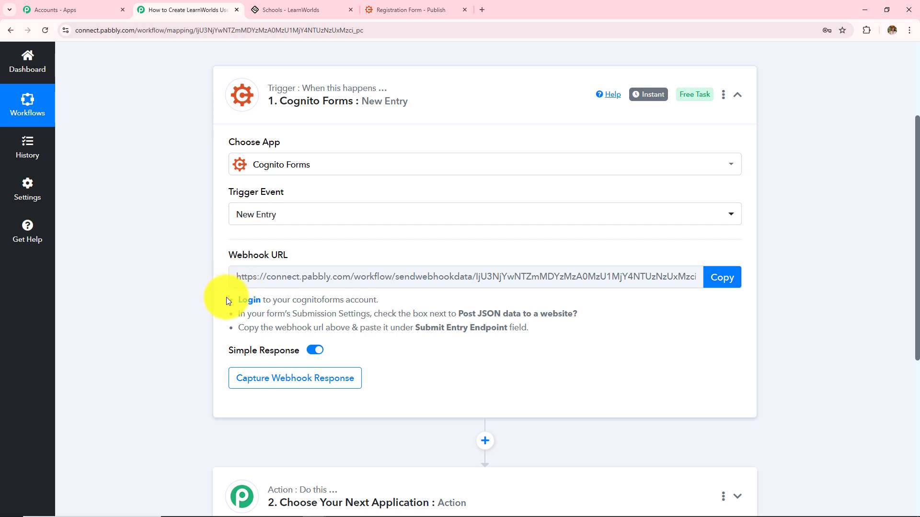
pyautogui.moveTo(226, 297); pyautogui.dragTo(530, 350)
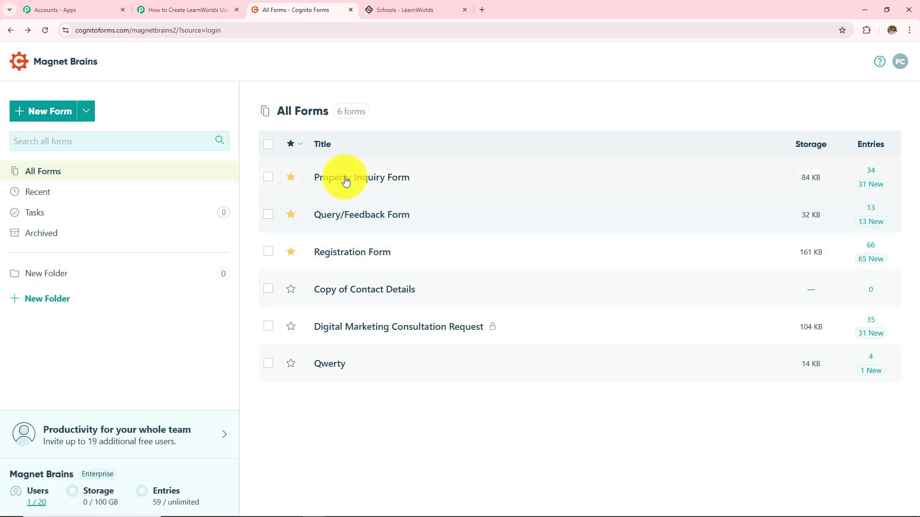
# Open the Registration Form's Post JSON Data settings and clear the old Submit Entry Endpoint
pyautogui.moveTo(342, 360)
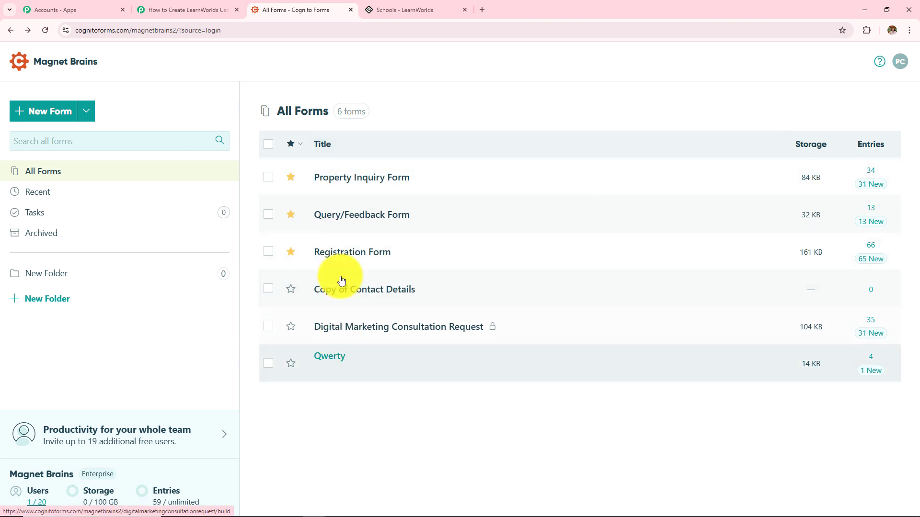
pyautogui.click(343, 246)
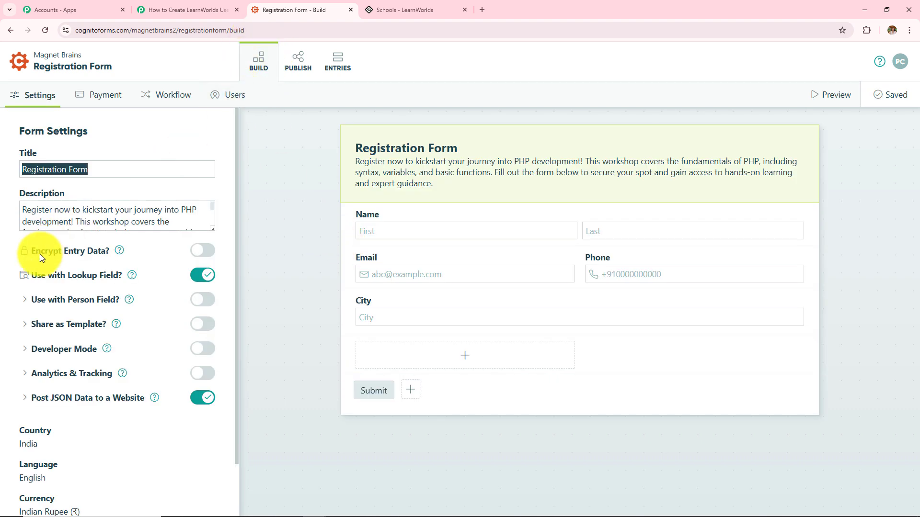
pyautogui.click(43, 404)
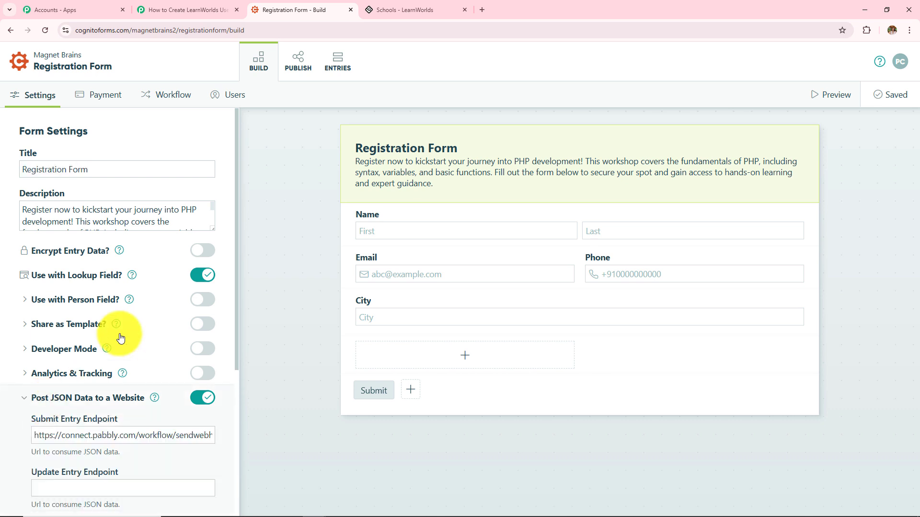
pyautogui.scroll(-3, 122, 335)
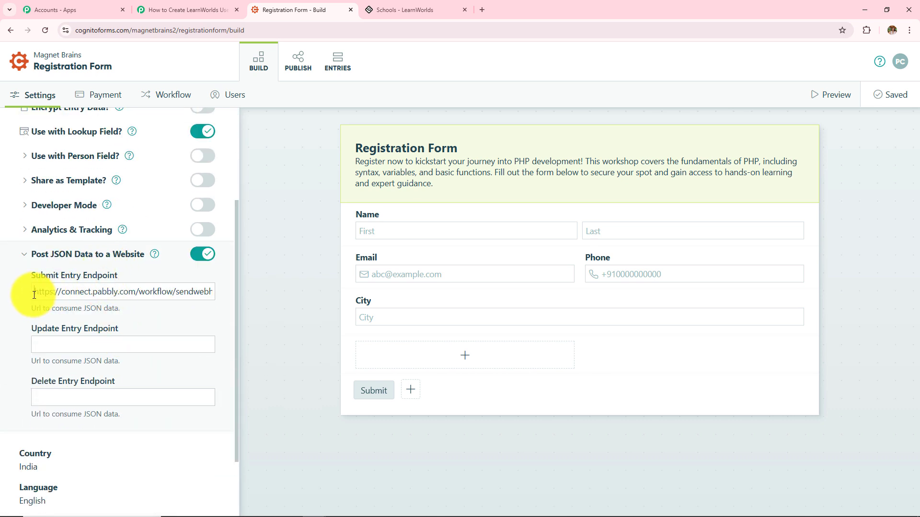
pyautogui.moveTo(37, 292); pyautogui.dragTo(284, 321)
pyautogui.press('BackSpace')
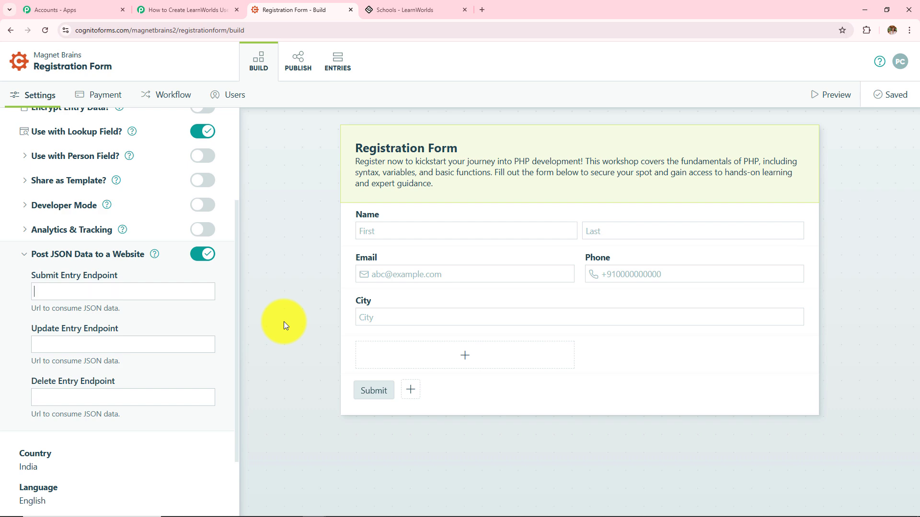
# Paste the copied Pabbly webhook URL as the Submit Entry Endpoint and save the form
pyautogui.click(196, 3)
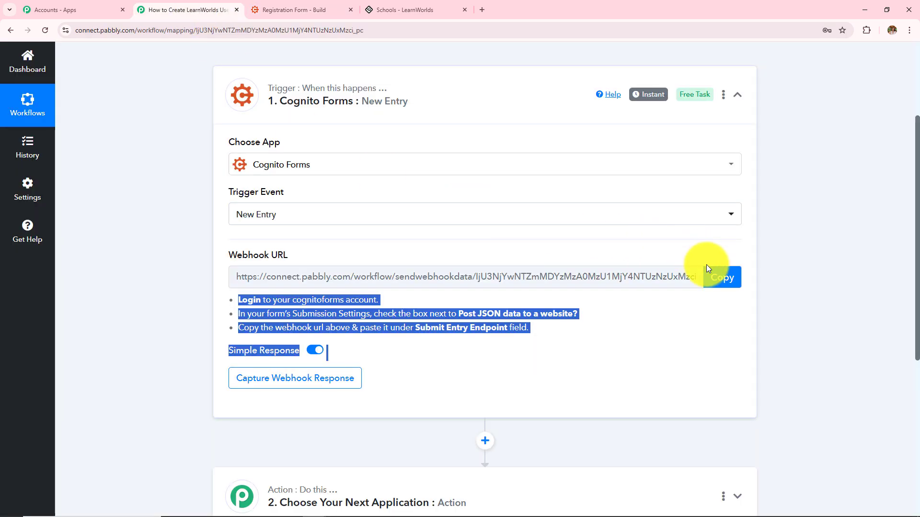
pyautogui.click(721, 275)
pyautogui.click(316, 12)
pyautogui.click(166, 287)
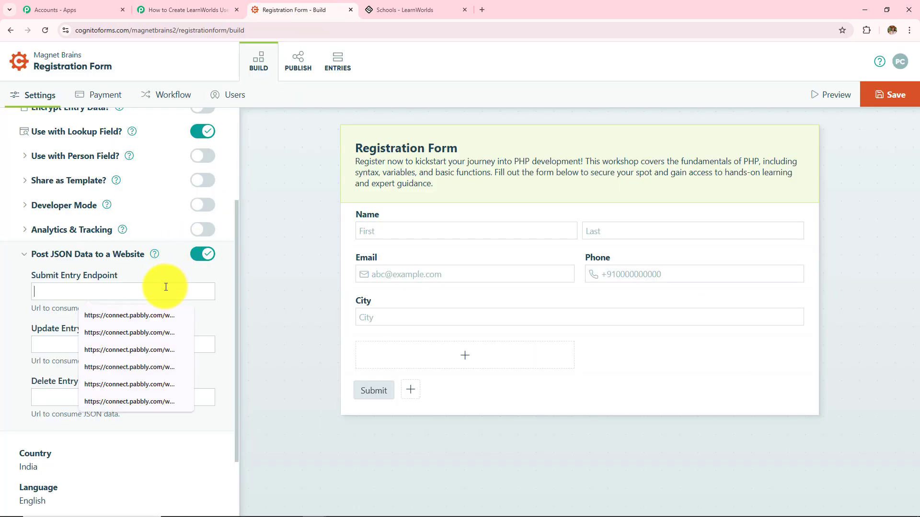
pyautogui.hotkey('ctrl', 'v')
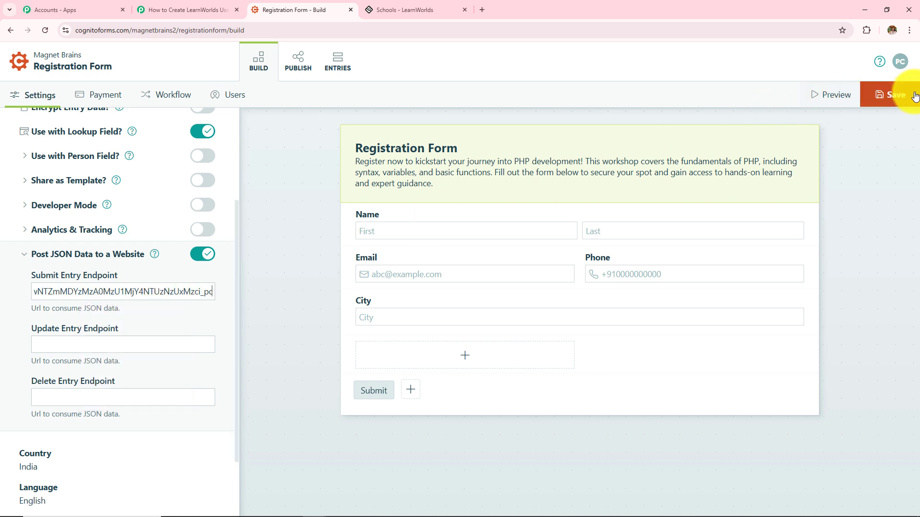
pyautogui.click(899, 102)
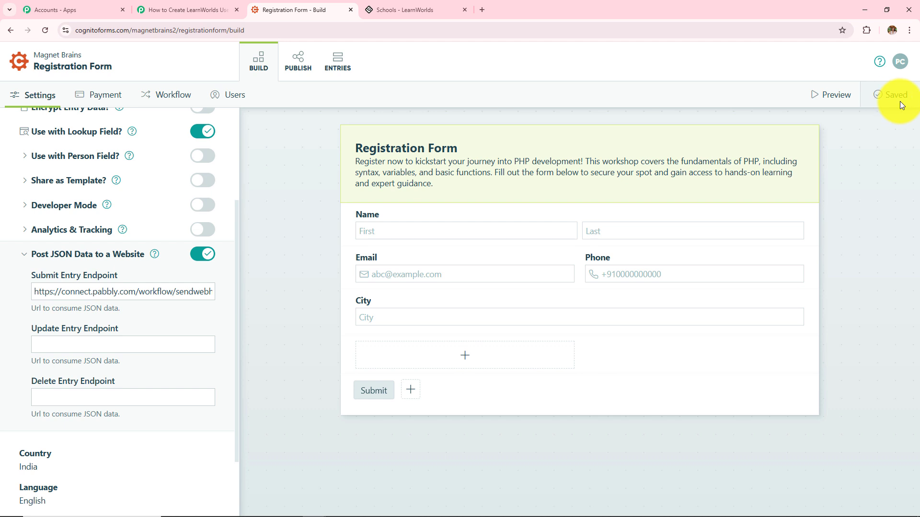
# Open the form's publish page and review Pabbly's note about making a test submission
pyautogui.click(307, 65)
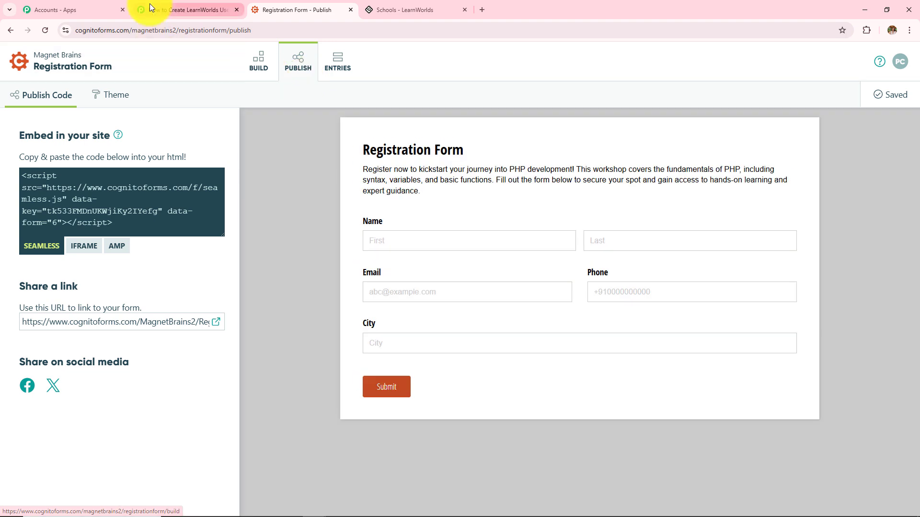
pyautogui.click(150, 5)
pyautogui.scroll(-3, 336, 168)
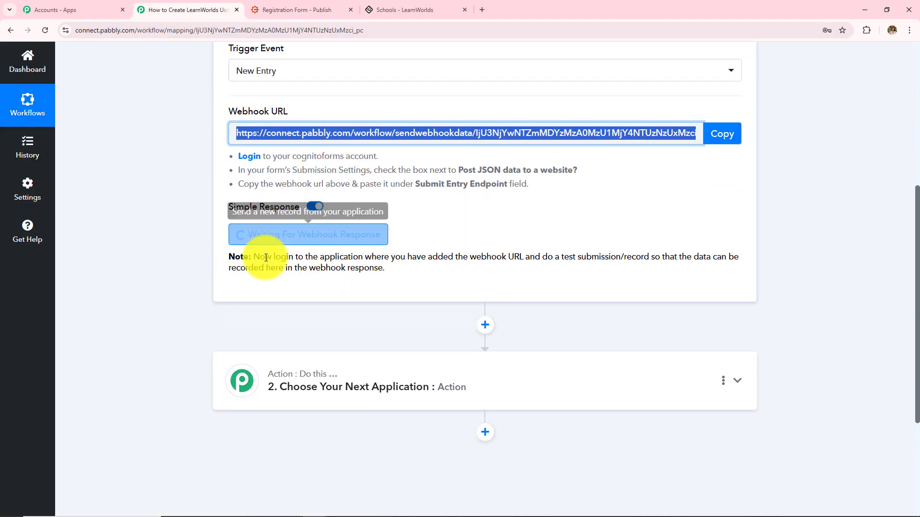
pyautogui.moveTo(252, 255); pyautogui.dragTo(427, 280)
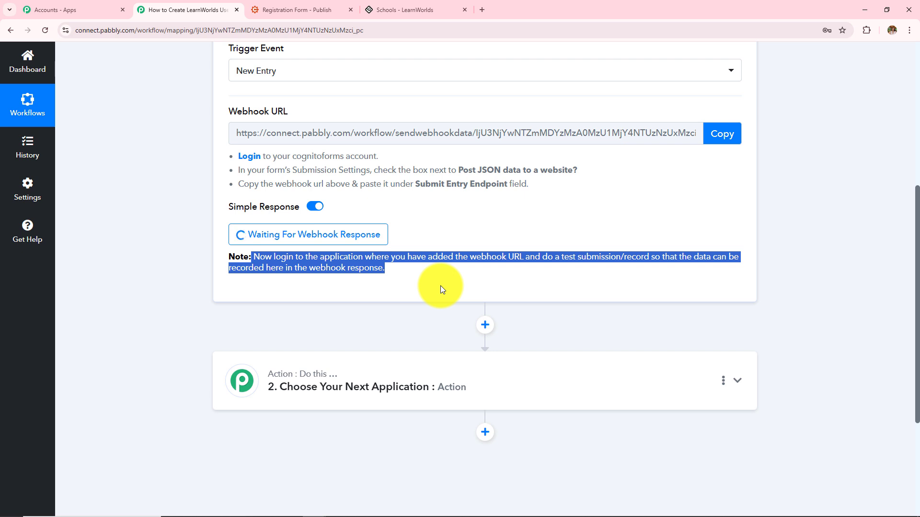
pyautogui.scroll(3, 441, 286)
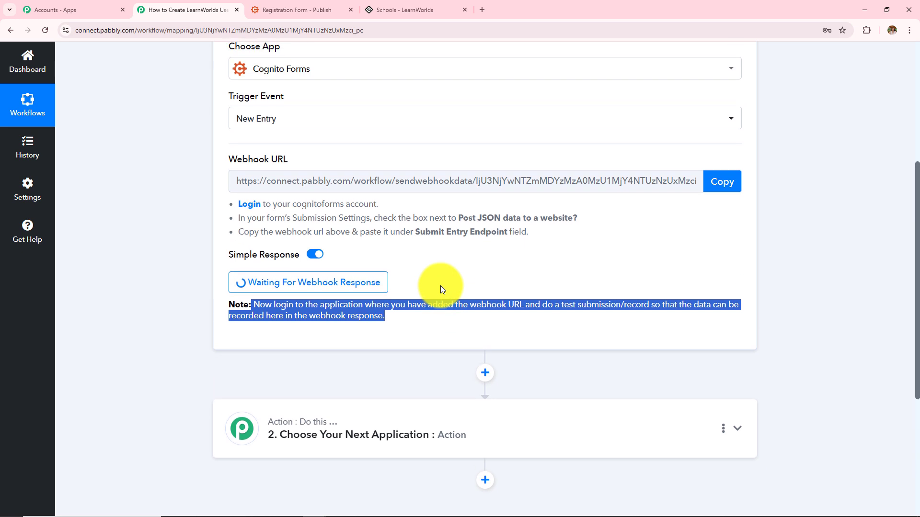
# Open the public Registration Form link in a new tab
pyautogui.click(289, 3)
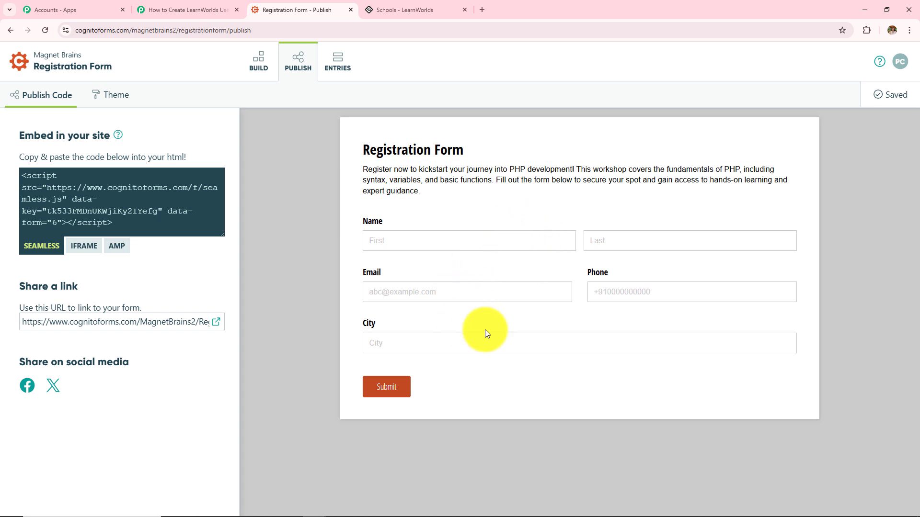
pyautogui.click(200, 5)
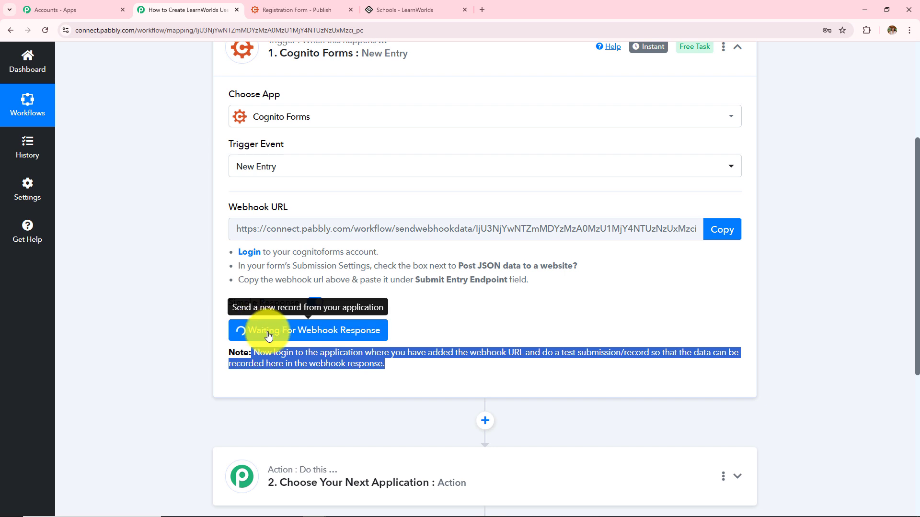
pyautogui.click(275, 10)
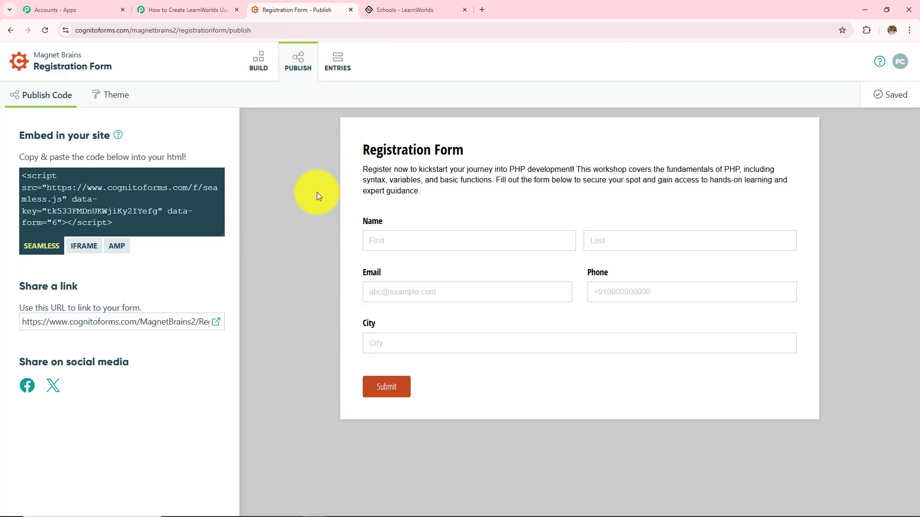
pyautogui.click(216, 323)
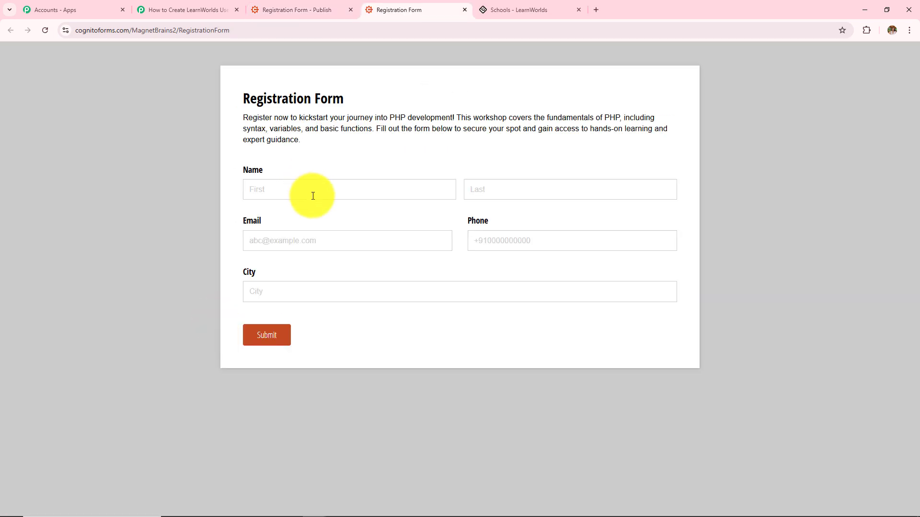
# Fill the live form with a test first and last name, e-mail, phone number and city Indore, then submit
pyautogui.click(313, 196)
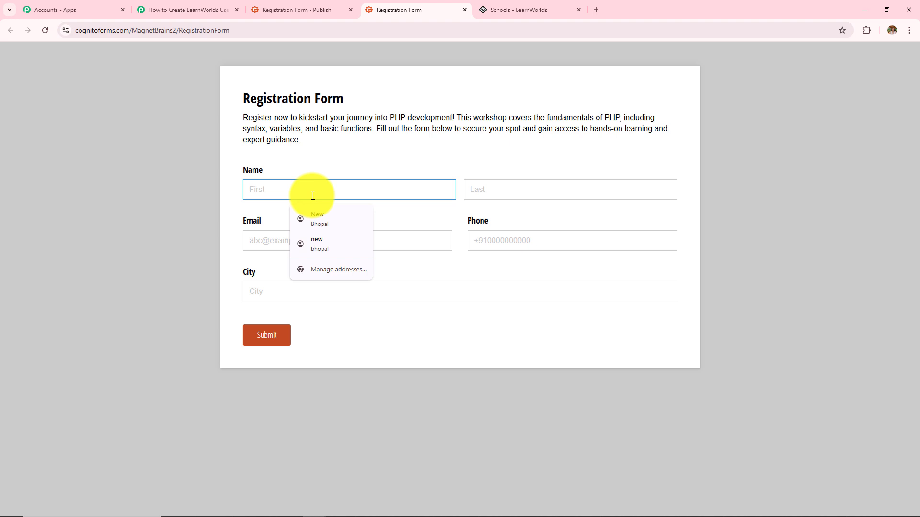
pyautogui.write('Latest')
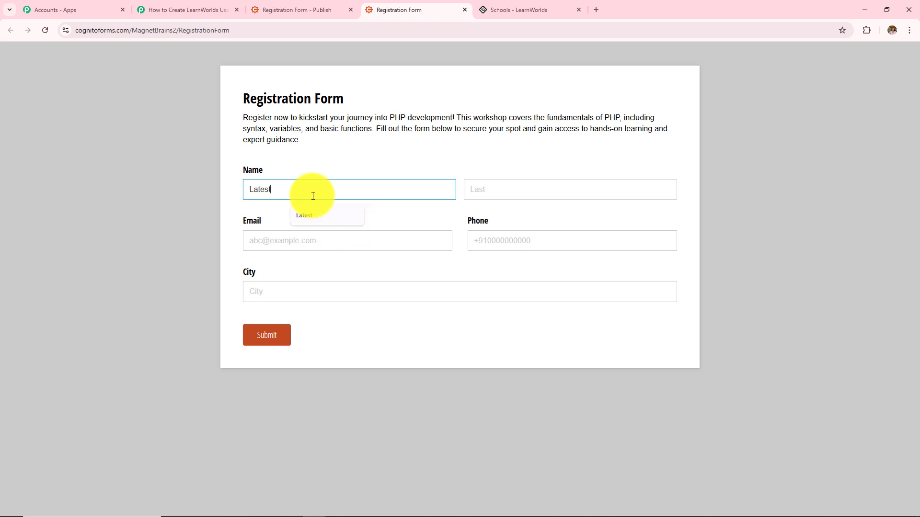
pyautogui.click(503, 198)
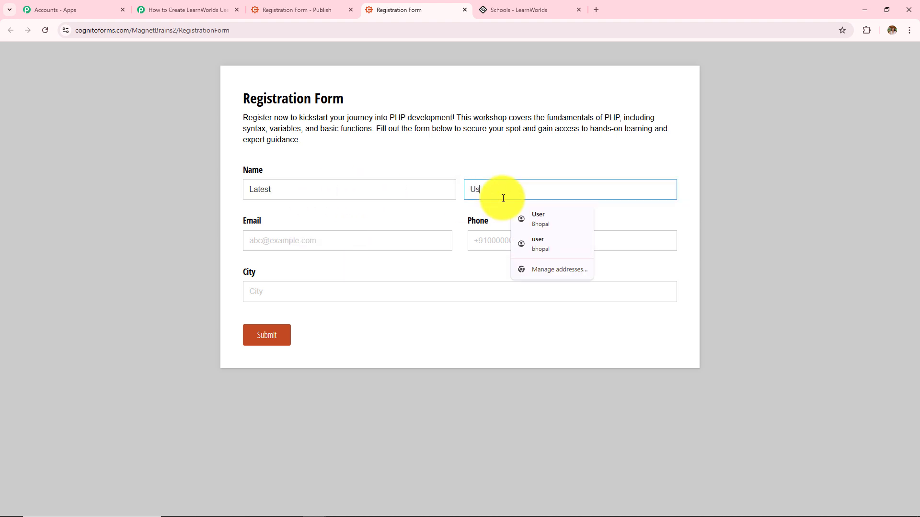
pyautogui.write('User')
pyautogui.click(380, 241)
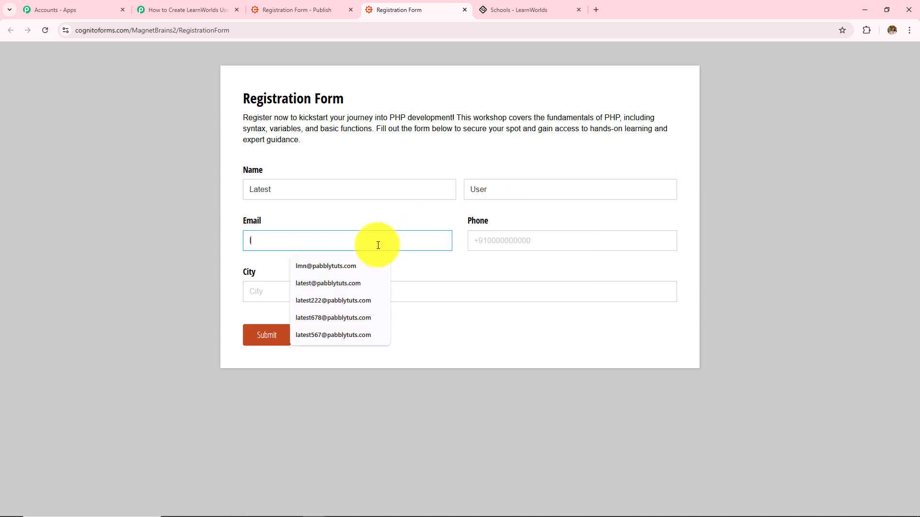
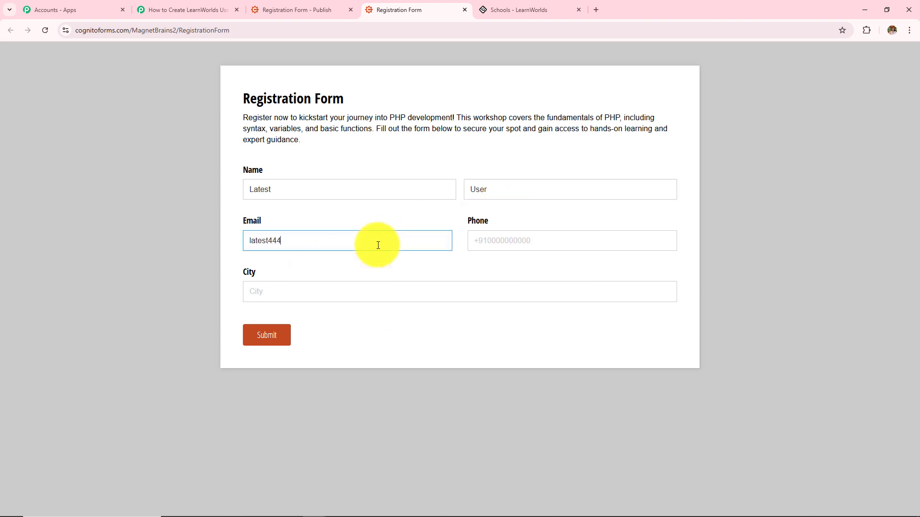
pyautogui.click(529, 246)
pyautogui.write('6363636363')
pyautogui.click(411, 300)
pyautogui.write('I')
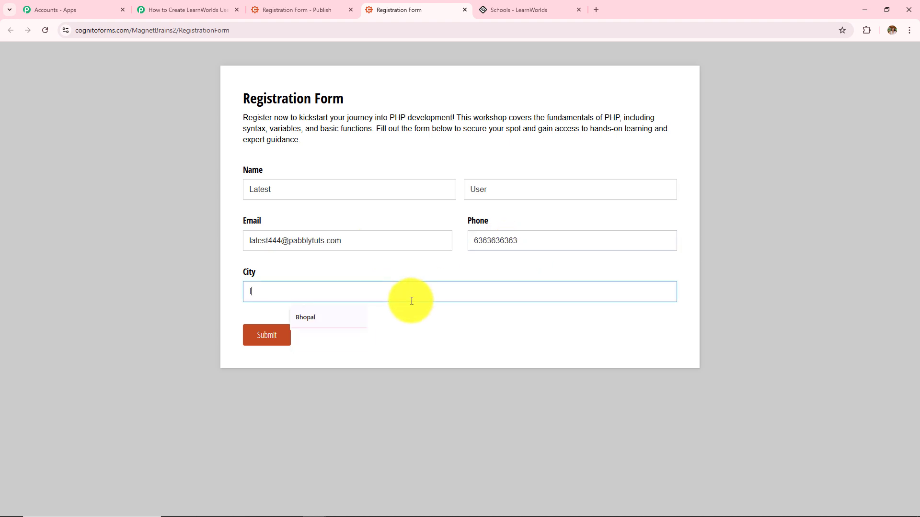
pyautogui.write('ndore')
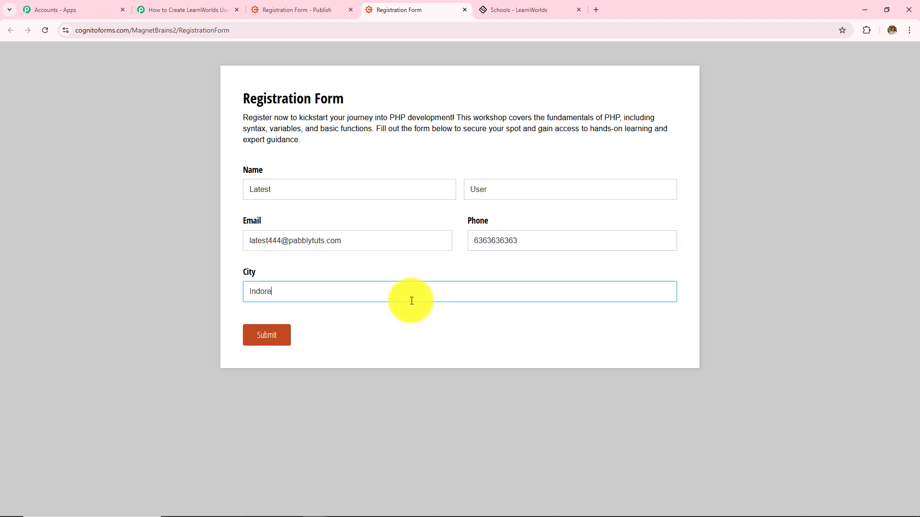
pyautogui.click(276, 334)
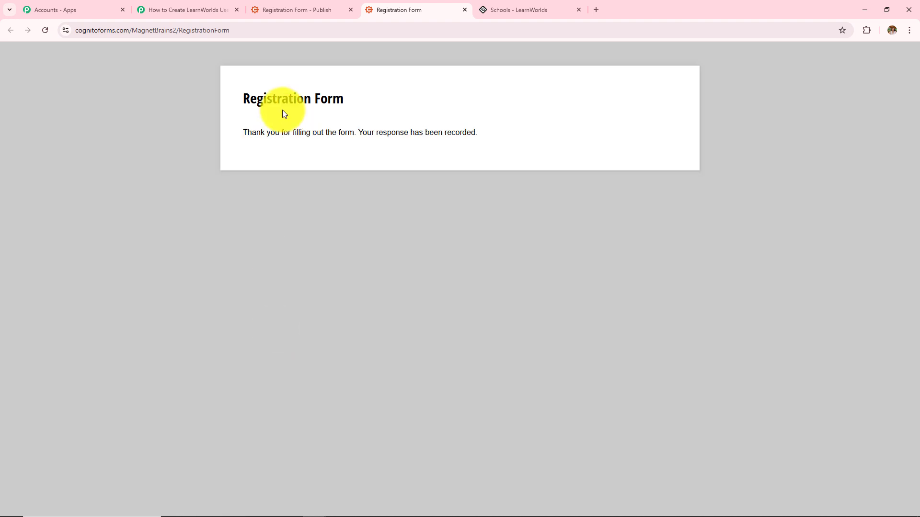
pyautogui.moveTo(234, 101); pyautogui.dragTo(485, 153)
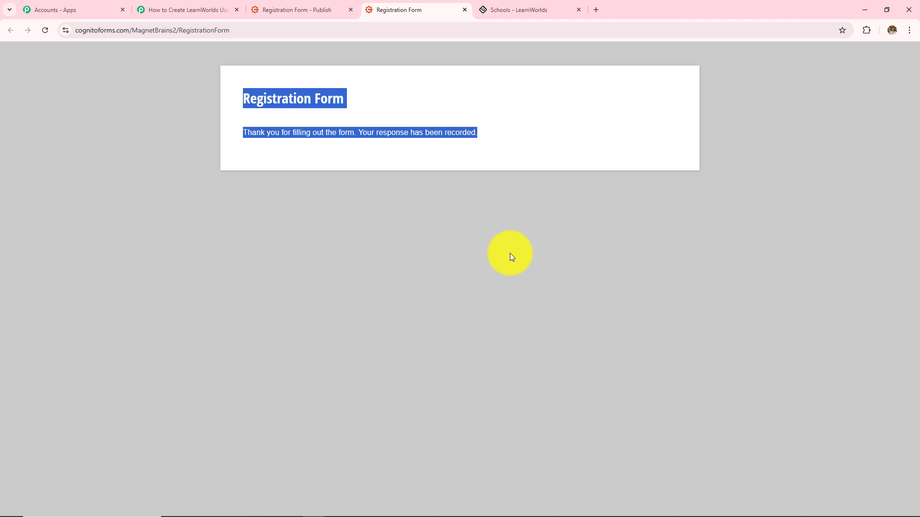
# Check Response A's captured phone, first name, email and Indore city values in Pabbly
pyautogui.click(149, 9)
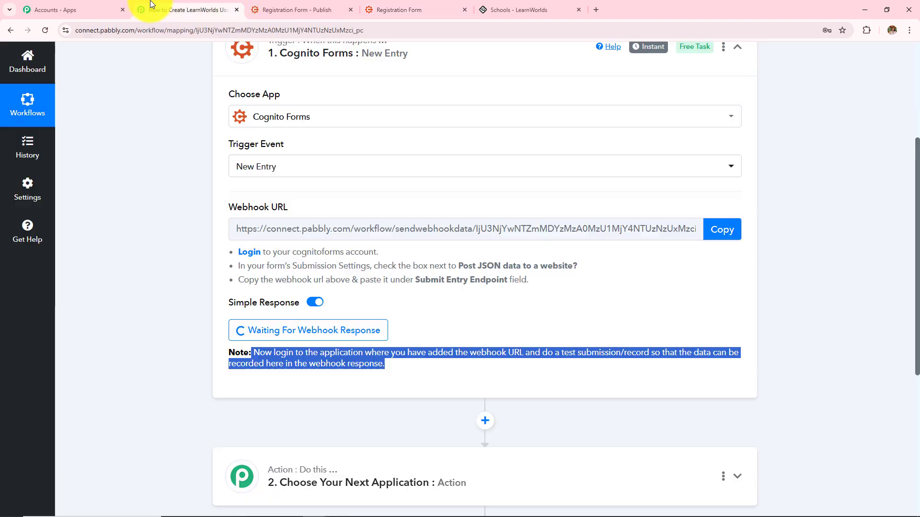
pyautogui.scroll(-8, 162, 258)
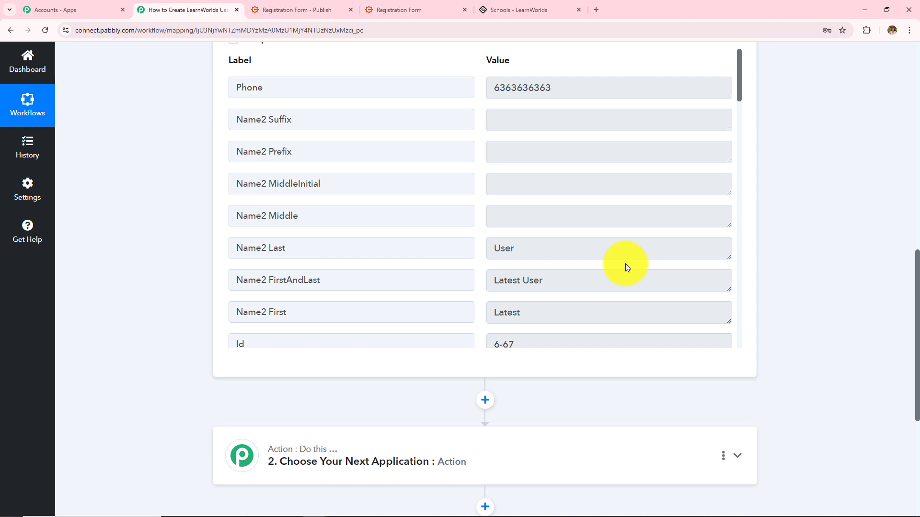
pyautogui.doubleClick(567, 96)
pyautogui.scroll(-2, 546, 215)
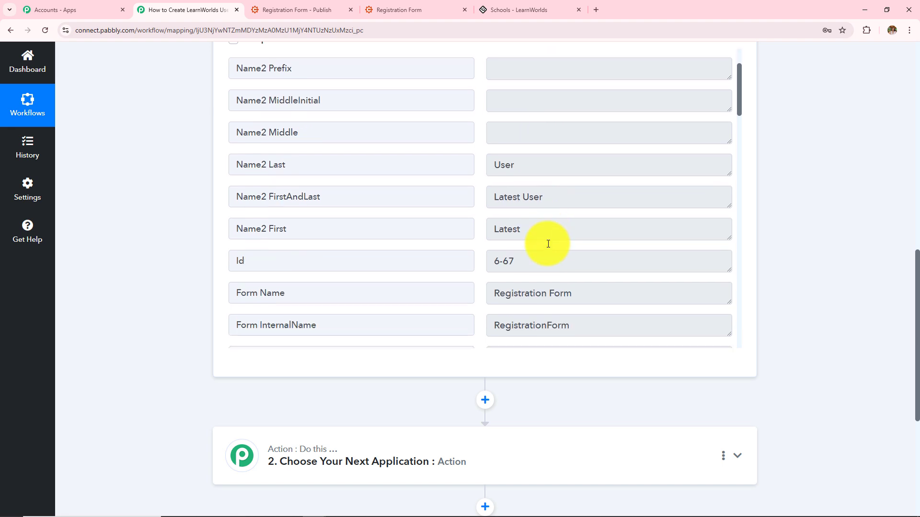
pyautogui.scroll(-1, 548, 244)
pyautogui.doubleClick(537, 215)
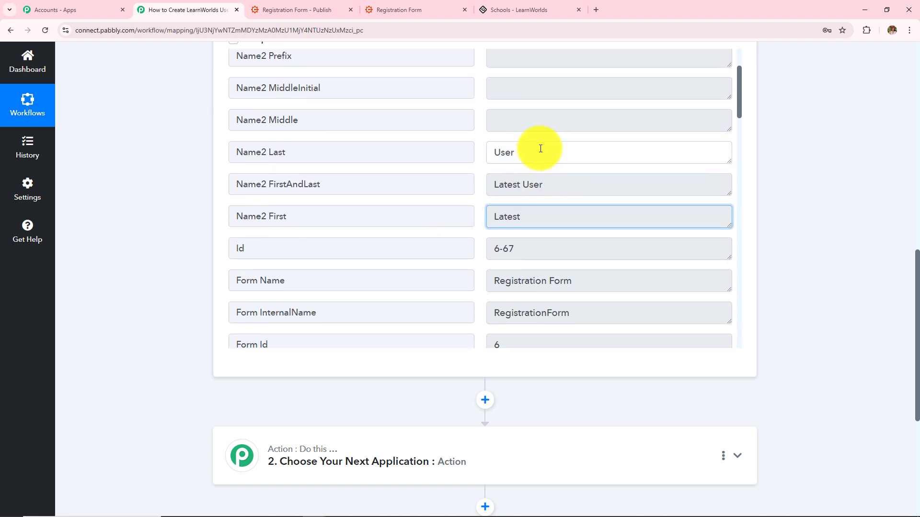
pyautogui.scroll(-5, 606, 297)
pyautogui.tripleClick(620, 190)
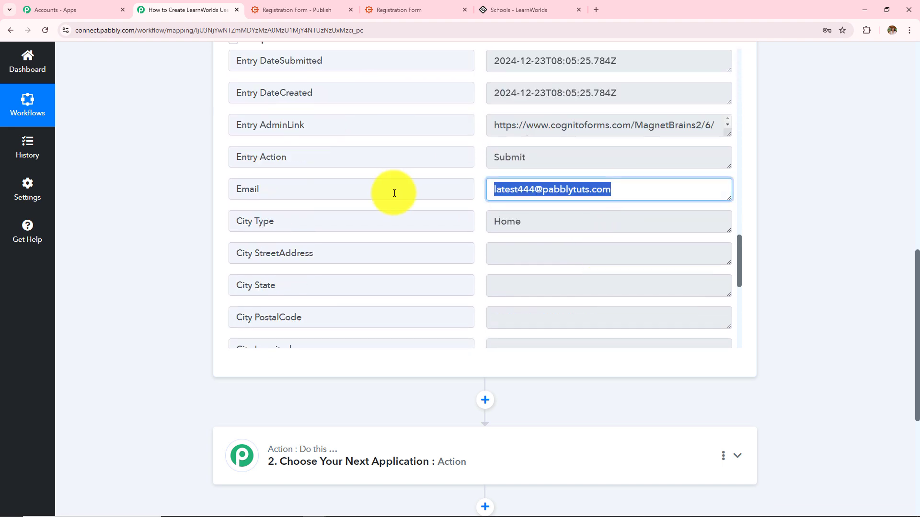
pyautogui.scroll(-7, 538, 292)
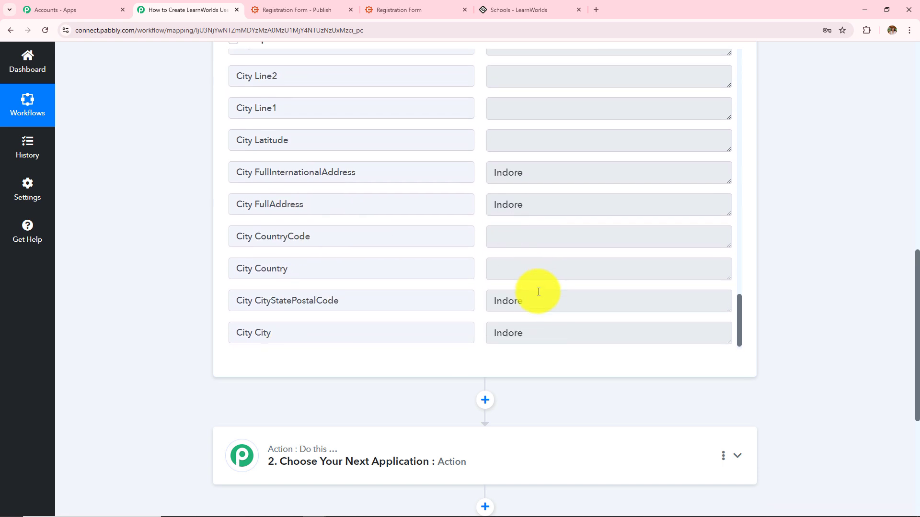
pyautogui.tripleClick(538, 176)
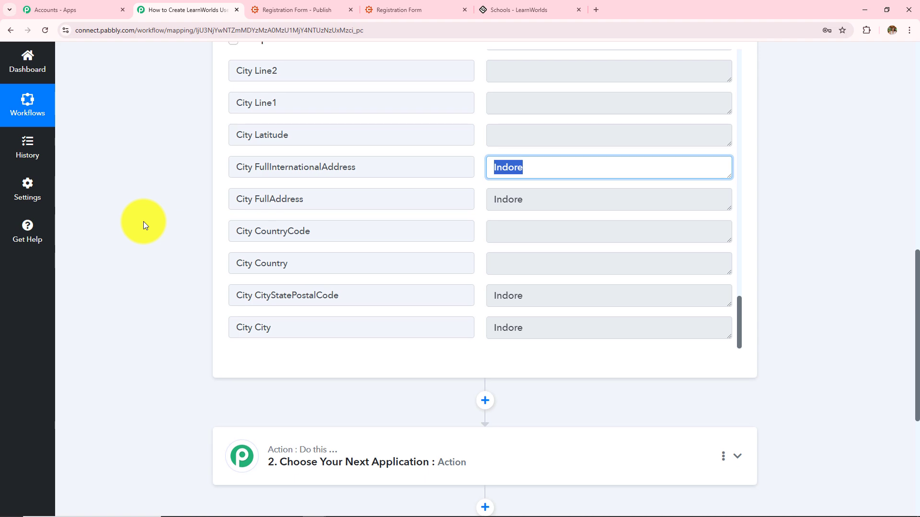
# Scroll back to the top of the workflow and clear the text selections
pyautogui.scroll(6, 143, 221)
pyautogui.scroll(4, 142, 221)
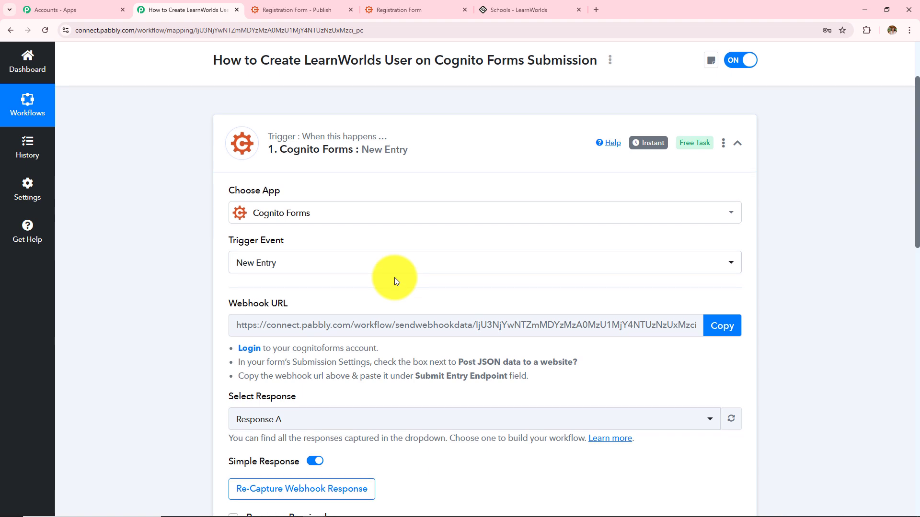
pyautogui.scroll(2, 395, 277)
pyautogui.moveTo(432, 155); pyautogui.dragTo(550, 185)
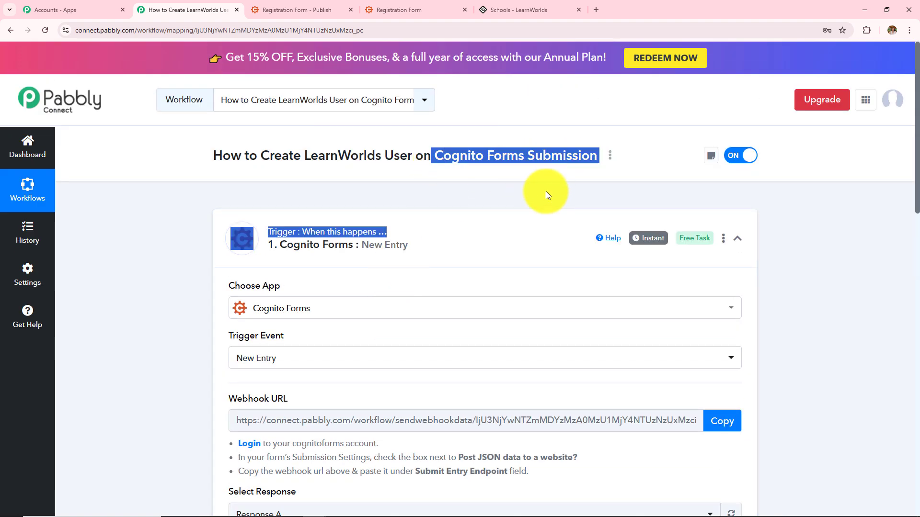
pyautogui.click(545, 198)
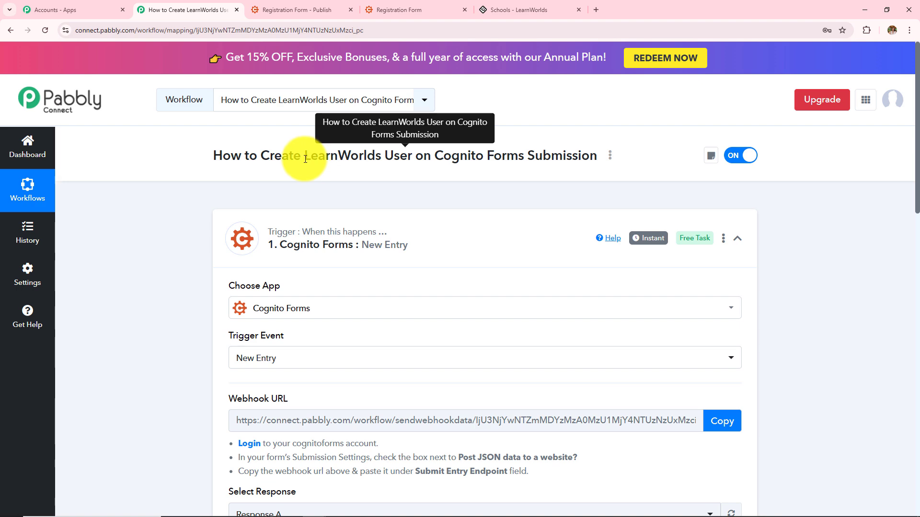
pyautogui.moveTo(305, 159); pyautogui.dragTo(387, 177)
pyautogui.click(153, 272)
# Set the action step to LearnWorlds with the Create User event
pyautogui.scroll(-15, 177, 309)
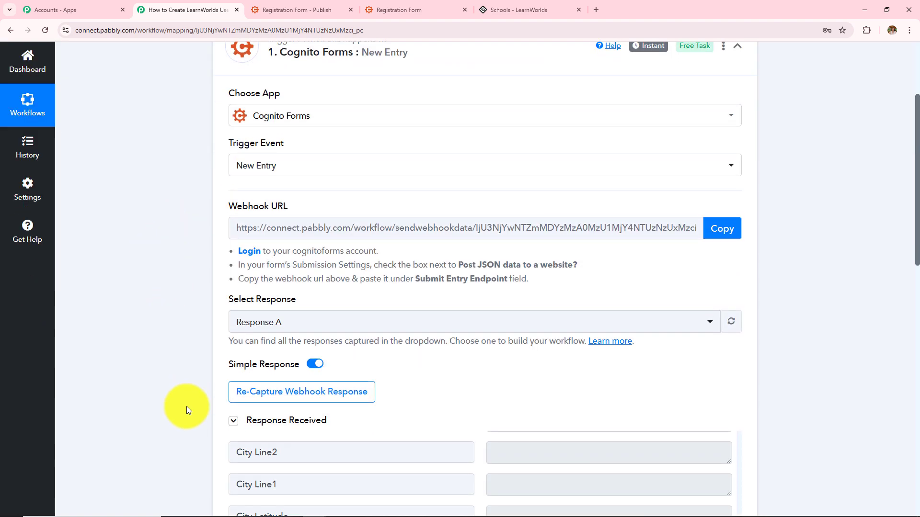
pyautogui.click(350, 236)
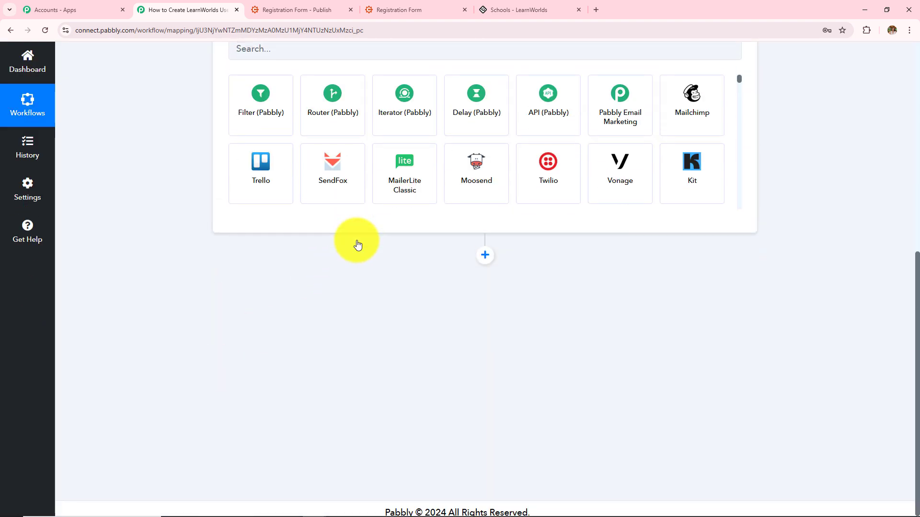
pyautogui.write('Learn')
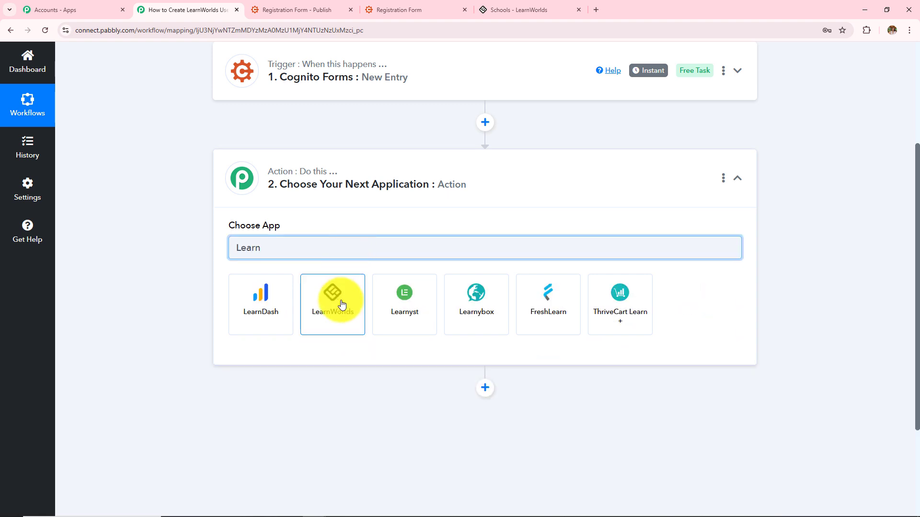
pyautogui.click(339, 303)
pyautogui.click(339, 299)
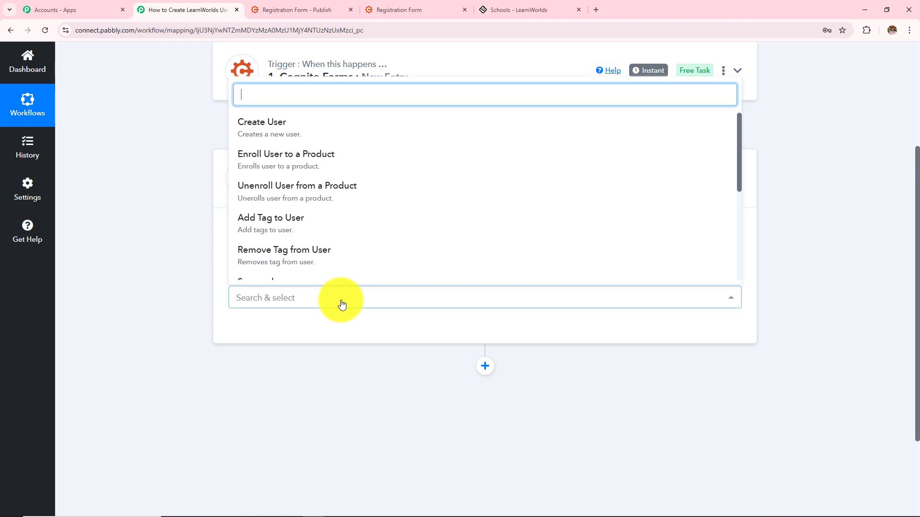
pyautogui.click(315, 139)
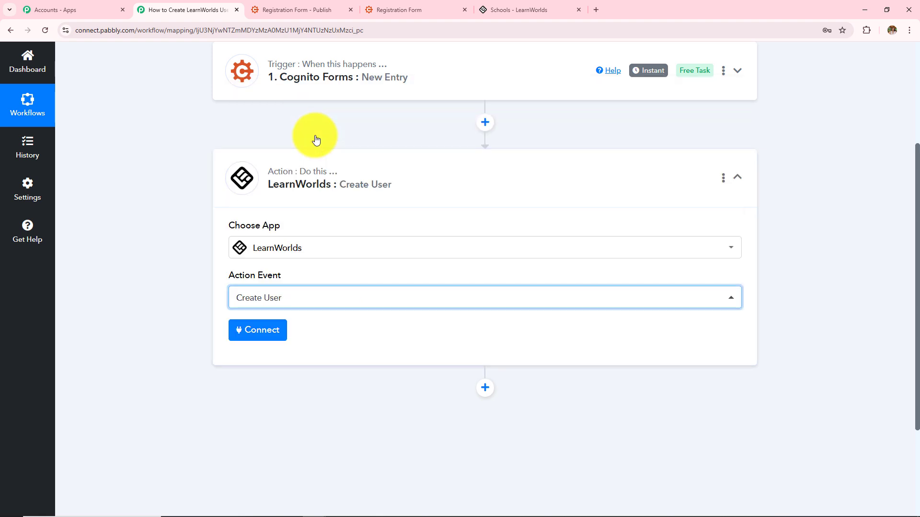
# Start a new LearnWorlds connection and review its API URL, Client ID and Client Secret fields
pyautogui.click(266, 331)
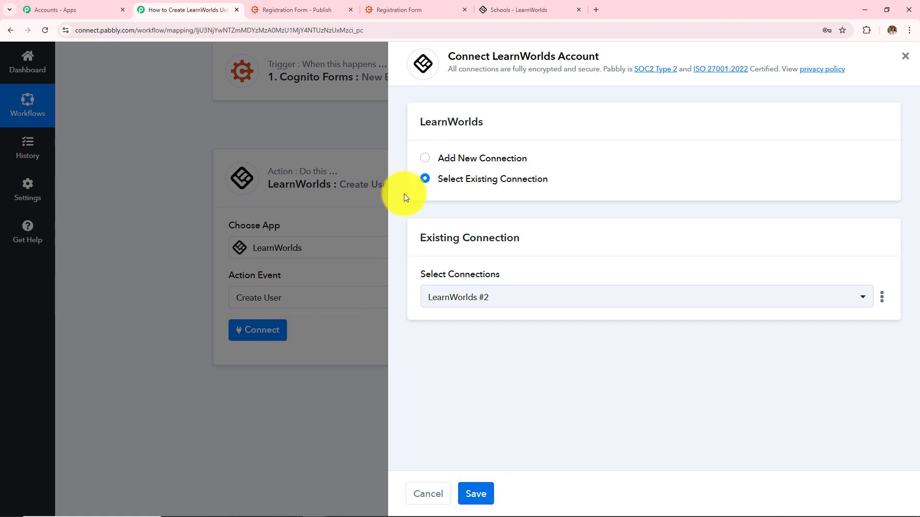
pyautogui.click(426, 161)
pyautogui.scroll(-3, 628, 237)
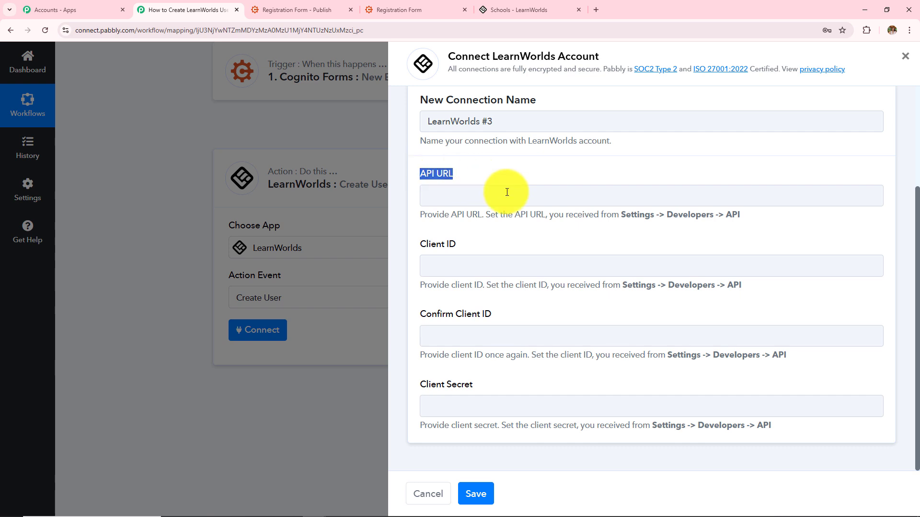
pyautogui.moveTo(415, 214); pyautogui.dragTo(668, 223)
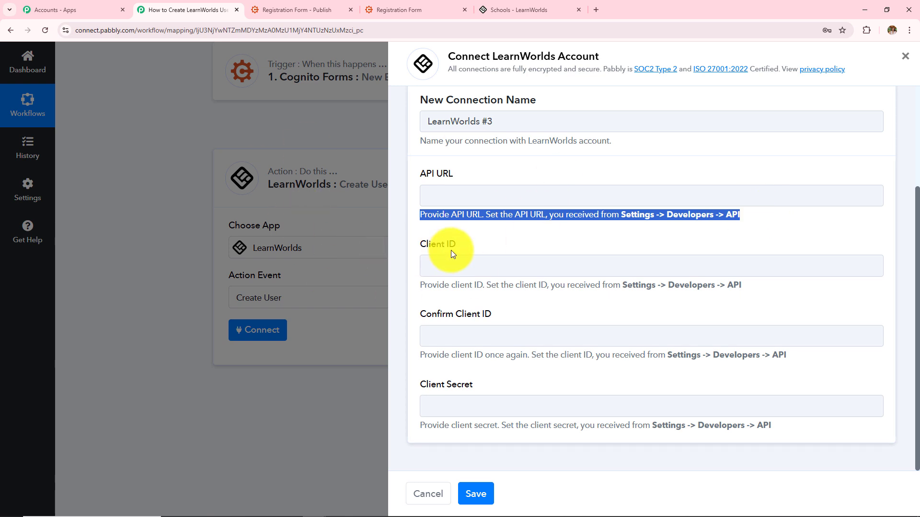
pyautogui.click(493, 8)
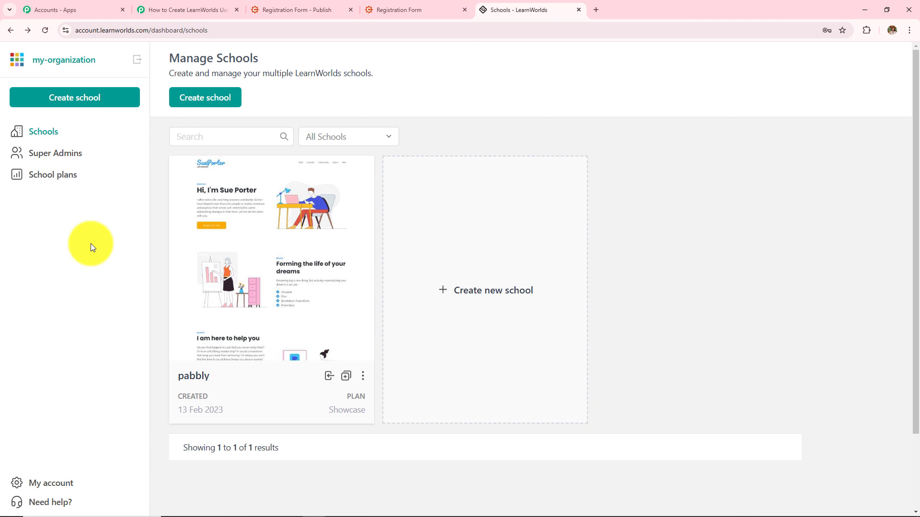
# Copy the pabbly school's API URL from LearnWorlds Settings > Developers > API for the Pabbly form
pyautogui.moveTo(278, 258)
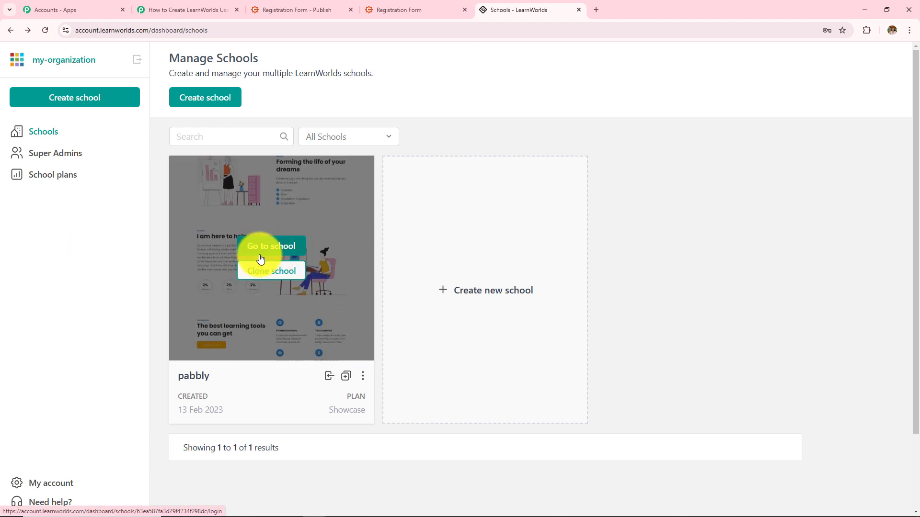
pyautogui.click(266, 255)
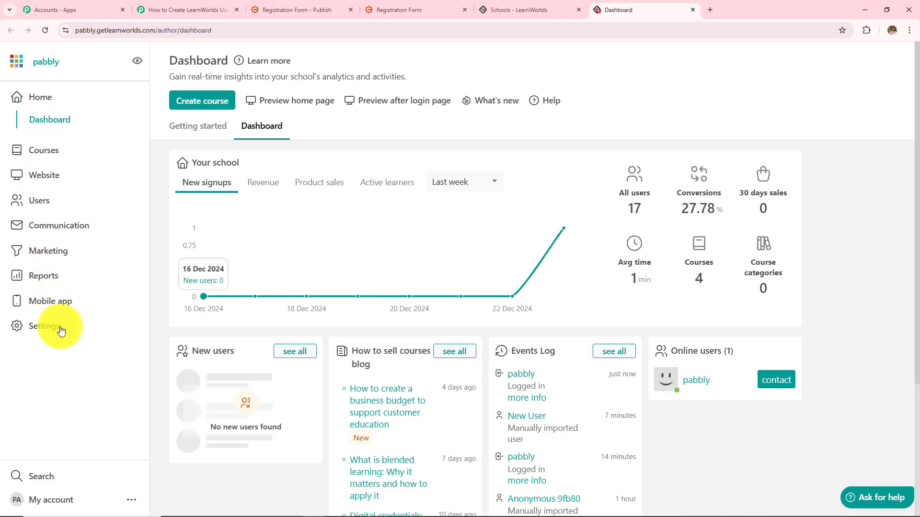
pyautogui.click(48, 329)
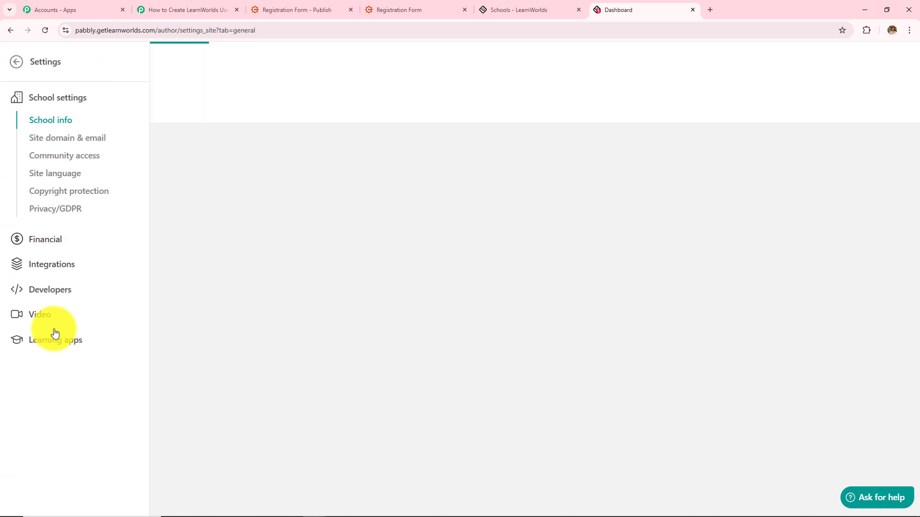
pyautogui.click(48, 291)
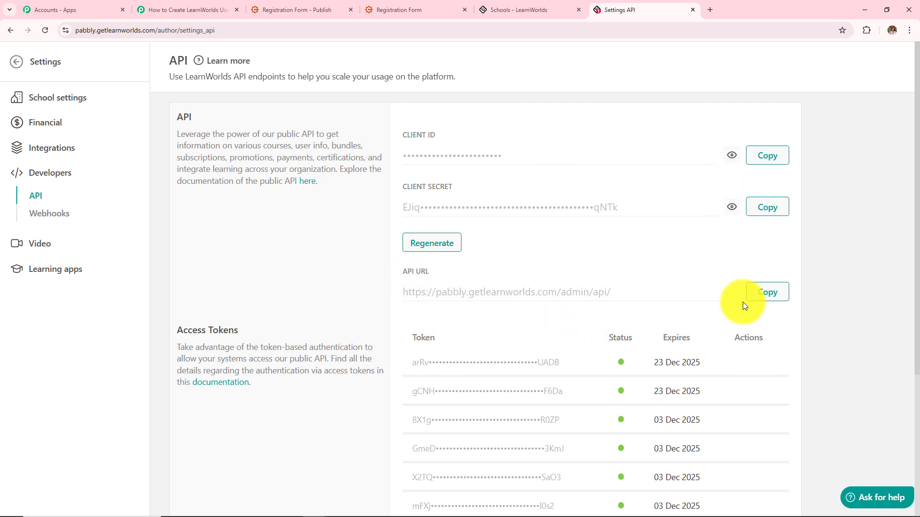
pyautogui.click(767, 300)
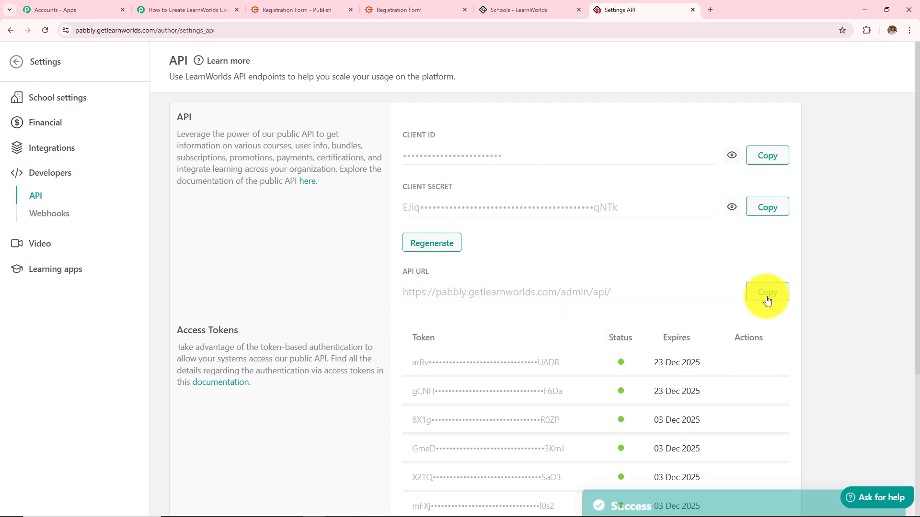
pyautogui.click(186, 10)
pyautogui.click(466, 195)
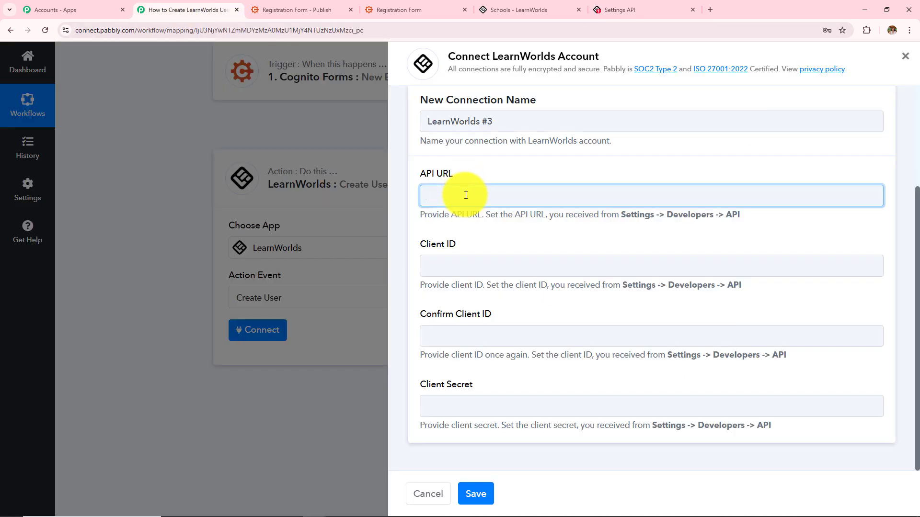
# Paste the API URL, enter the LearnWorlds Client ID and Client Secret, and save the connection
pyautogui.hotkey('ctrl', 'v')
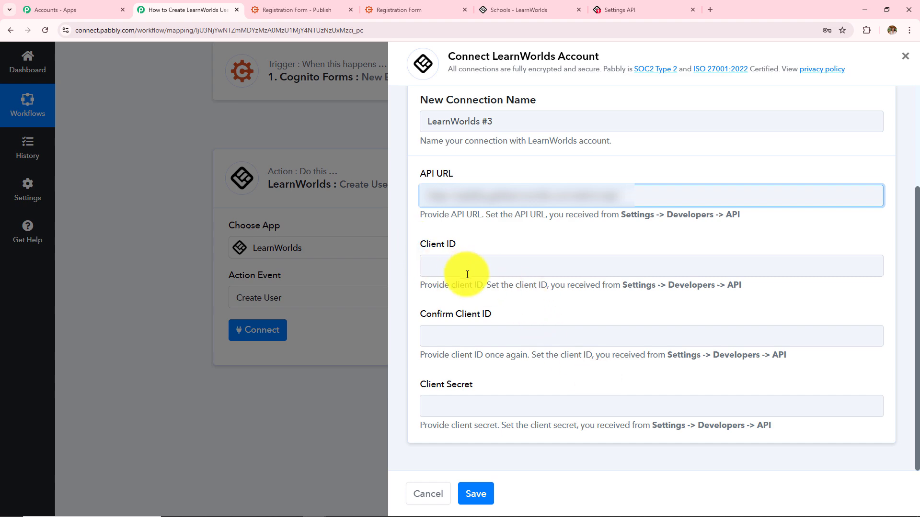
pyautogui.click(523, 4)
pyautogui.click(602, 12)
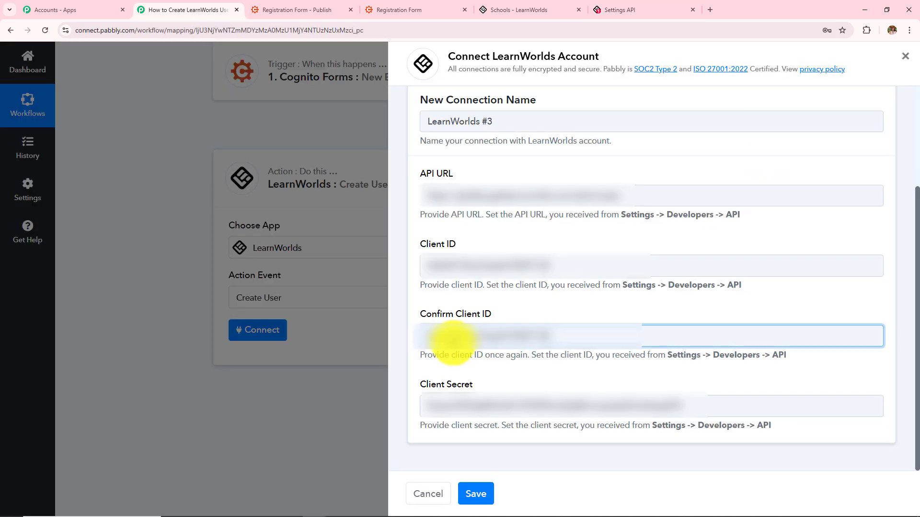
pyautogui.click(479, 498)
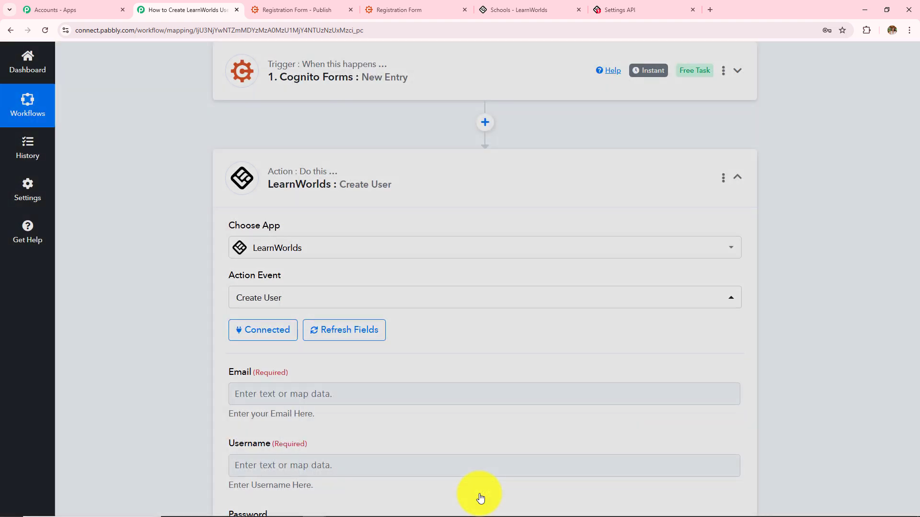
# Map the required Email field to the Email answer from 1. Cognito Forms: New Entry
pyautogui.scroll(-1, 353, 353)
pyautogui.scroll(-1, 353, 353)
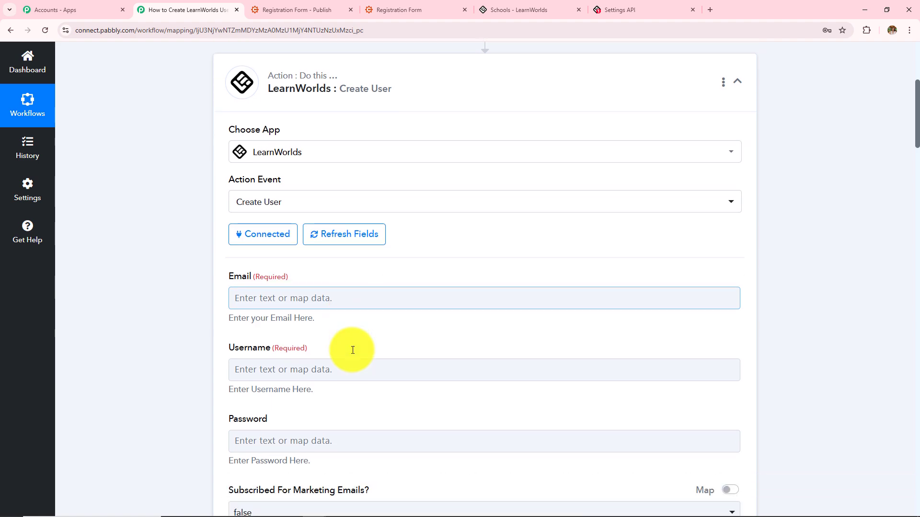
pyautogui.scroll(-12, 484, 286)
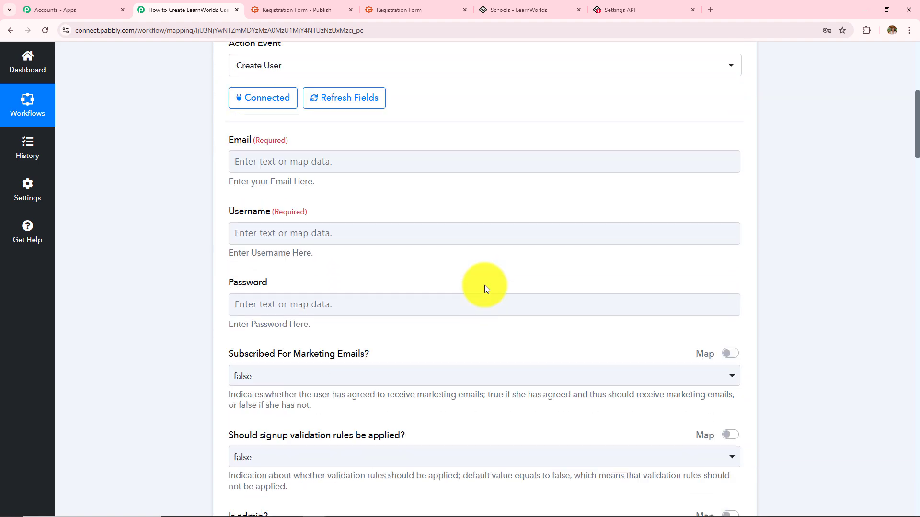
pyautogui.scroll(13, 484, 286)
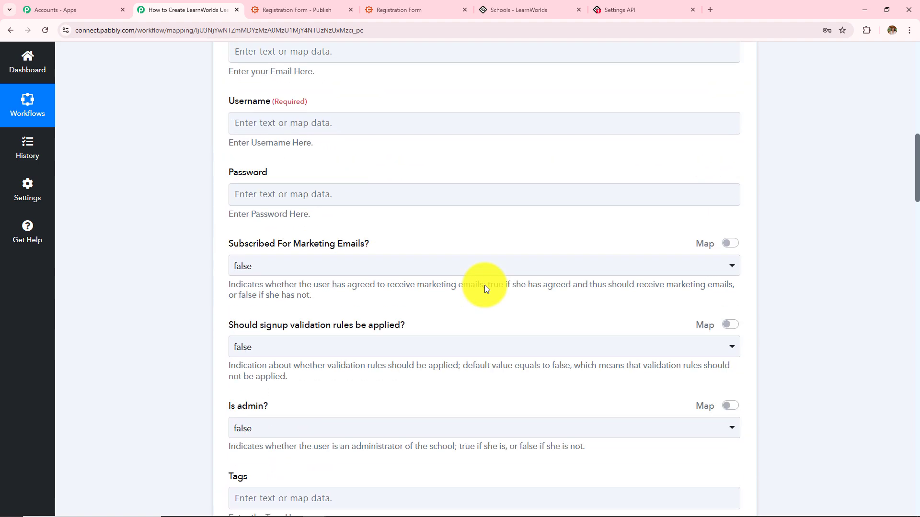
pyautogui.scroll(-3, 484, 285)
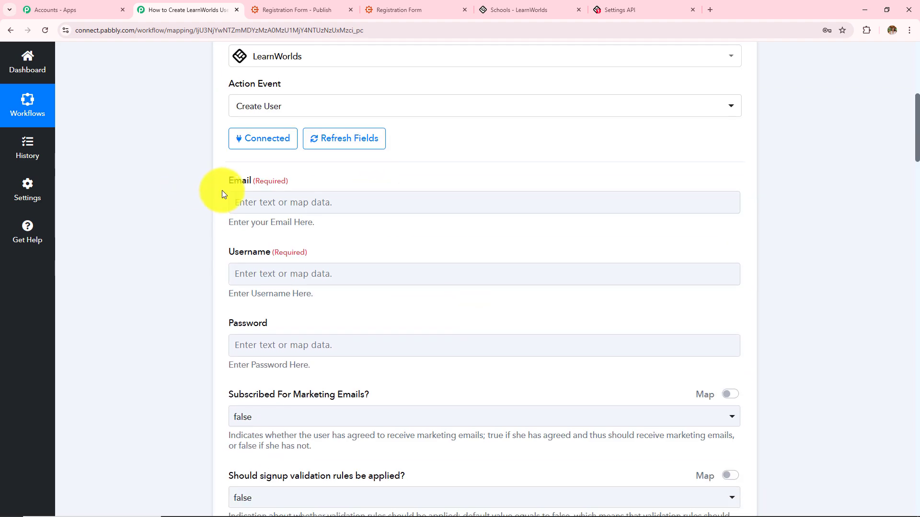
pyautogui.moveTo(229, 182); pyautogui.dragTo(350, 200)
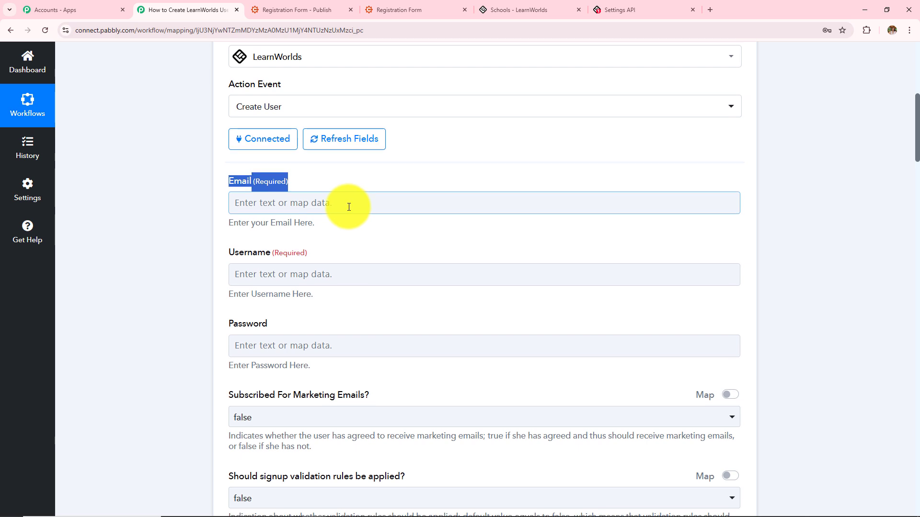
pyautogui.scroll(6, 349, 207)
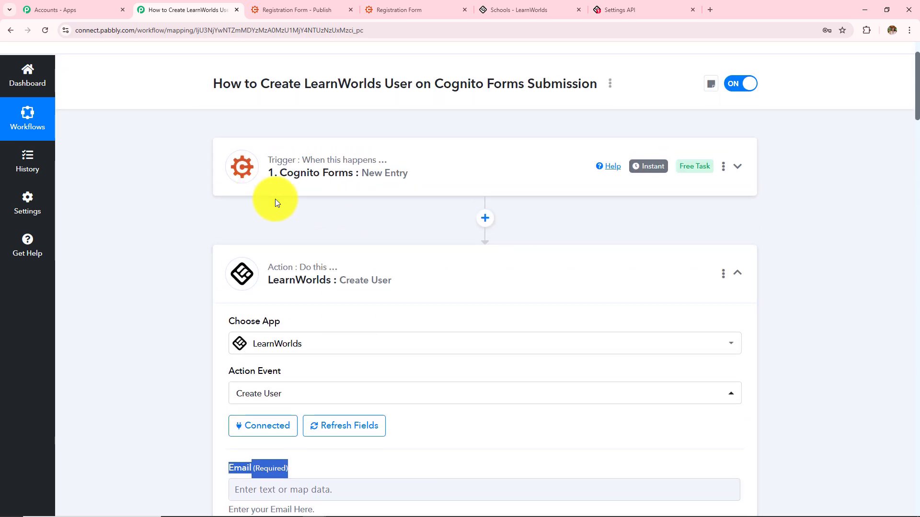
pyautogui.scroll(-2, 338, 250)
pyautogui.scroll(-4, 338, 250)
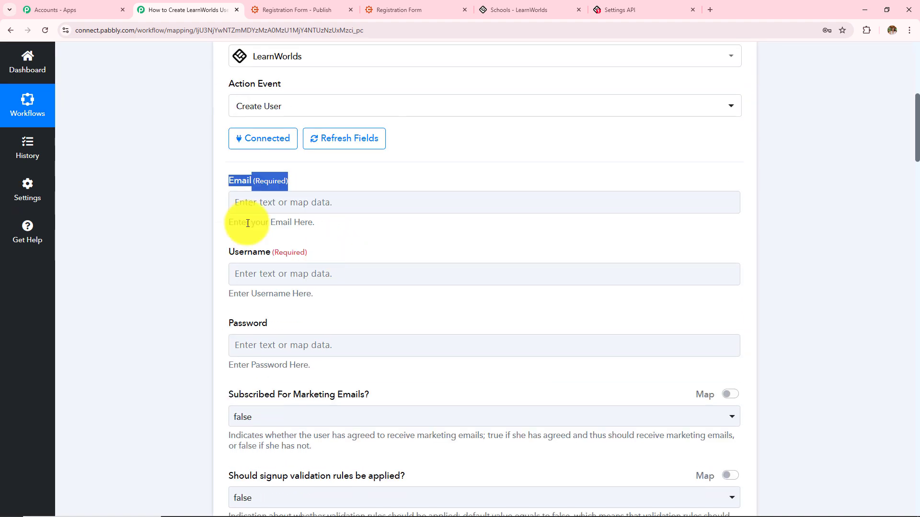
pyautogui.click(294, 200)
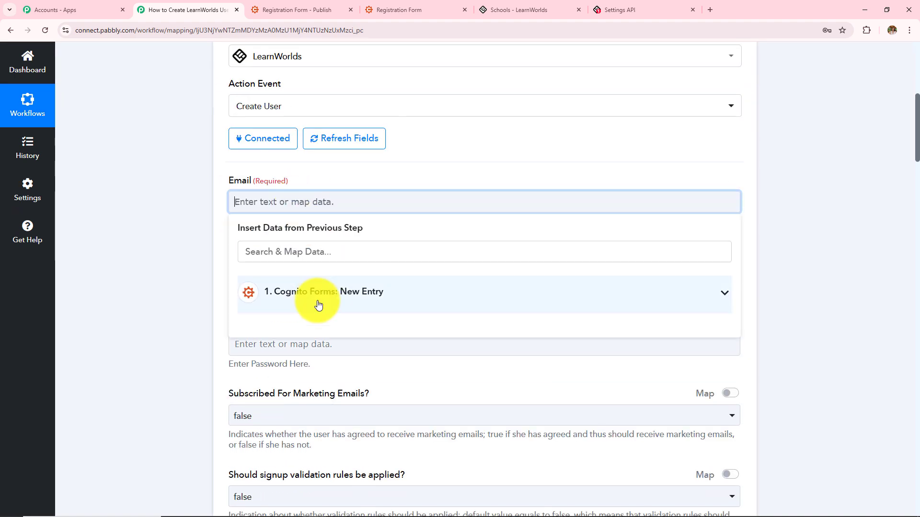
pyautogui.click(260, 305)
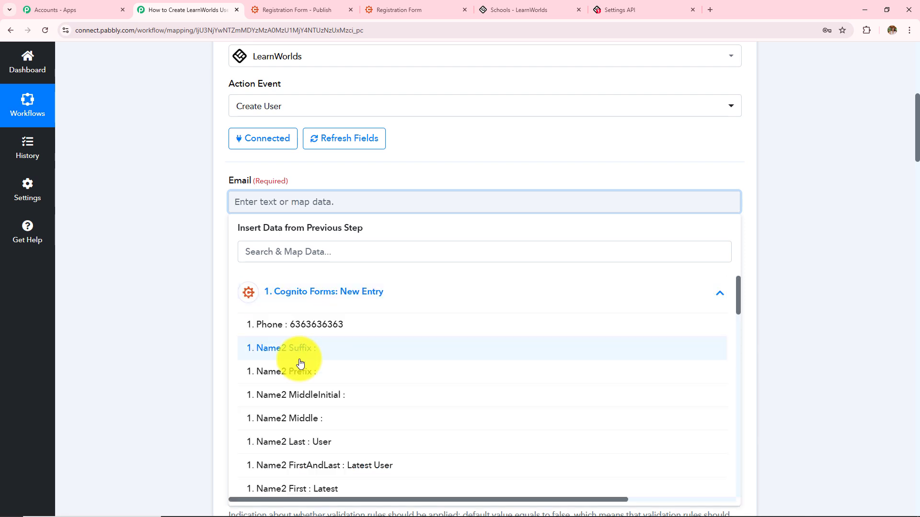
pyautogui.scroll(-10, 300, 363)
pyautogui.scroll(-3, 301, 363)
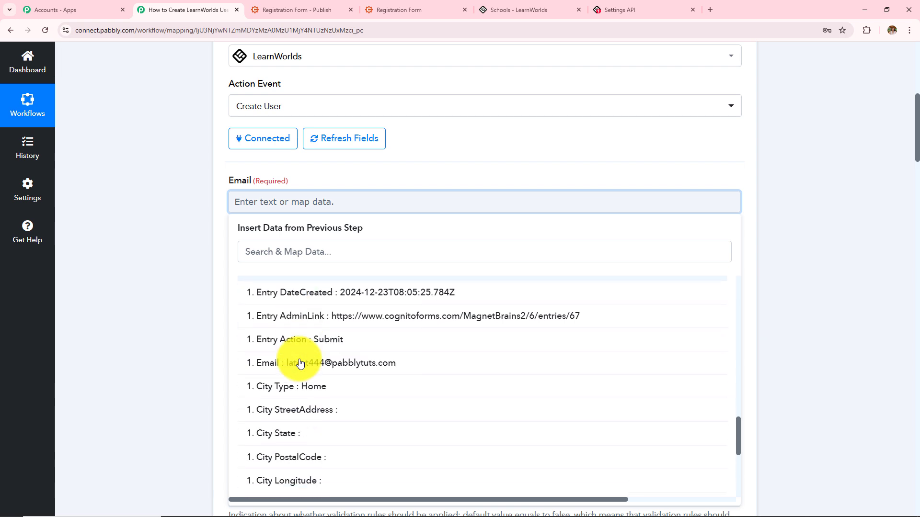
pyautogui.click(301, 312)
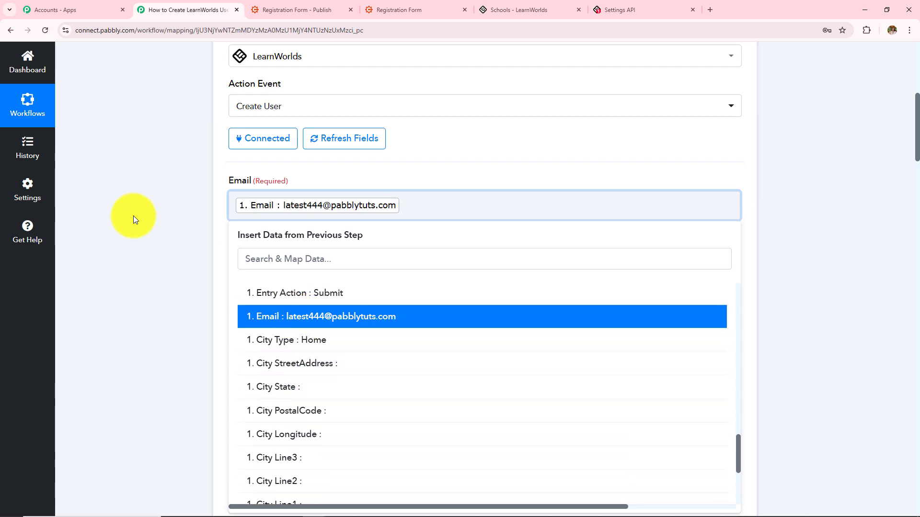
pyautogui.click(133, 215)
pyautogui.scroll(-2, 264, 262)
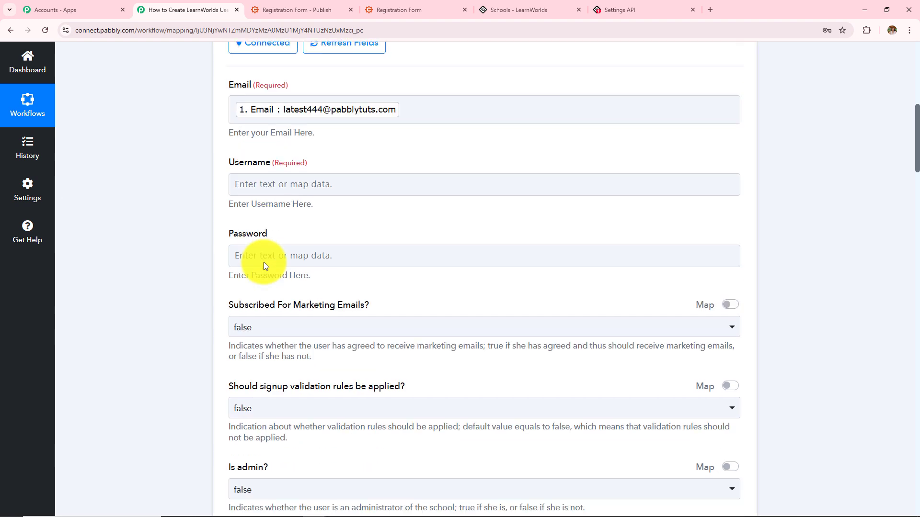
# Map the Username field to the Cognito Forms entry's full name
pyautogui.moveTo(230, 166); pyautogui.dragTo(288, 169)
pyautogui.click(296, 194)
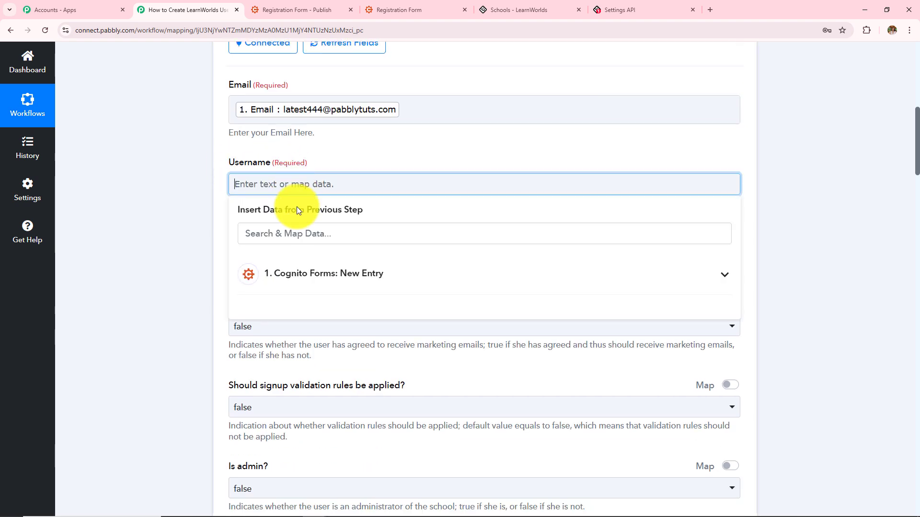
pyautogui.click(318, 276)
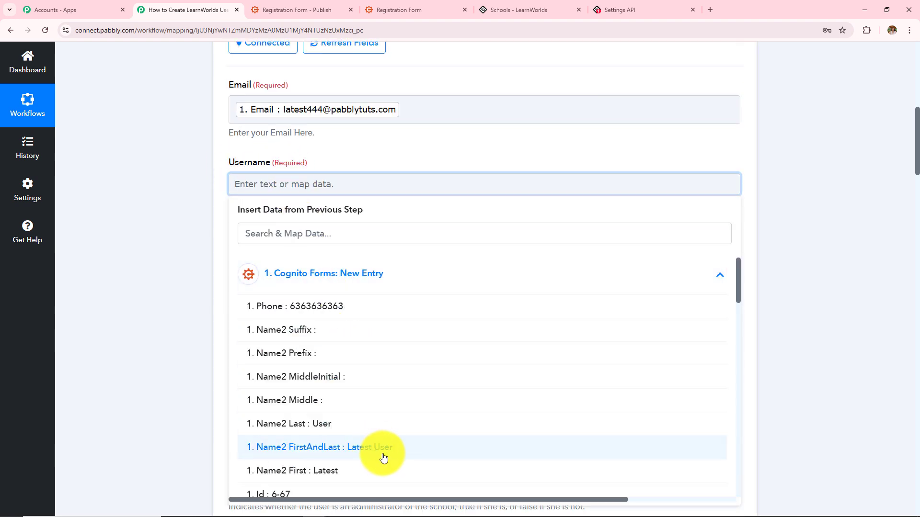
pyautogui.click(378, 448)
pyautogui.click(176, 229)
# Leave Password empty and set Subscribed For Marketing Emails to true
pyautogui.scroll(-1, 270, 272)
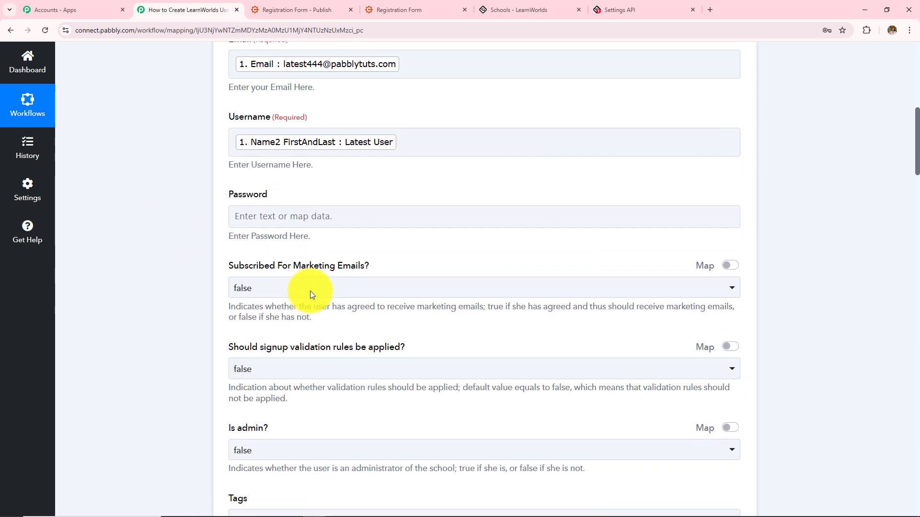
pyautogui.moveTo(225, 191); pyautogui.dragTo(279, 194)
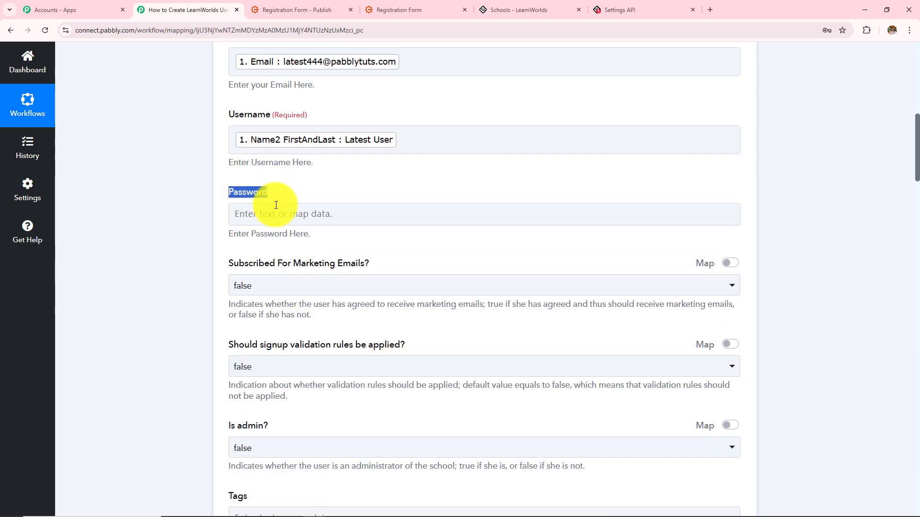
pyautogui.moveTo(225, 235); pyautogui.dragTo(295, 245)
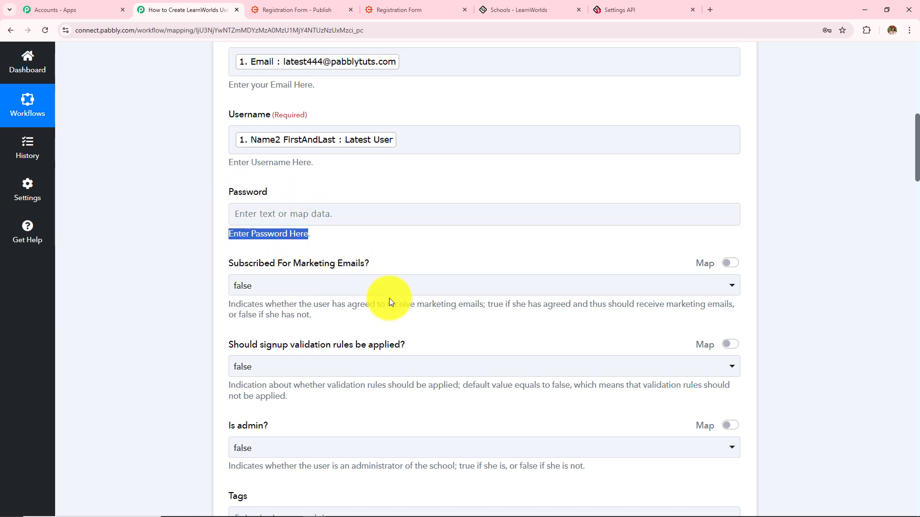
pyautogui.moveTo(227, 265); pyautogui.dragTo(340, 266)
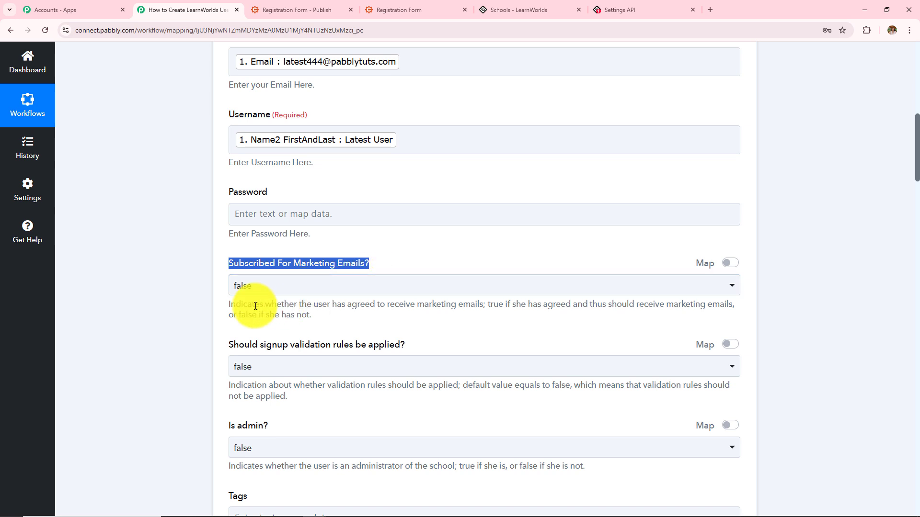
pyautogui.moveTo(228, 305); pyautogui.dragTo(315, 322)
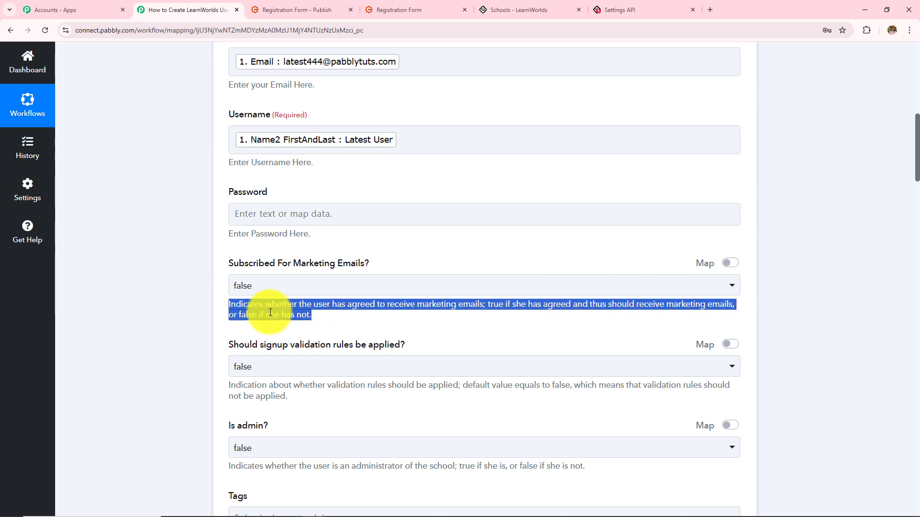
pyautogui.click(298, 291)
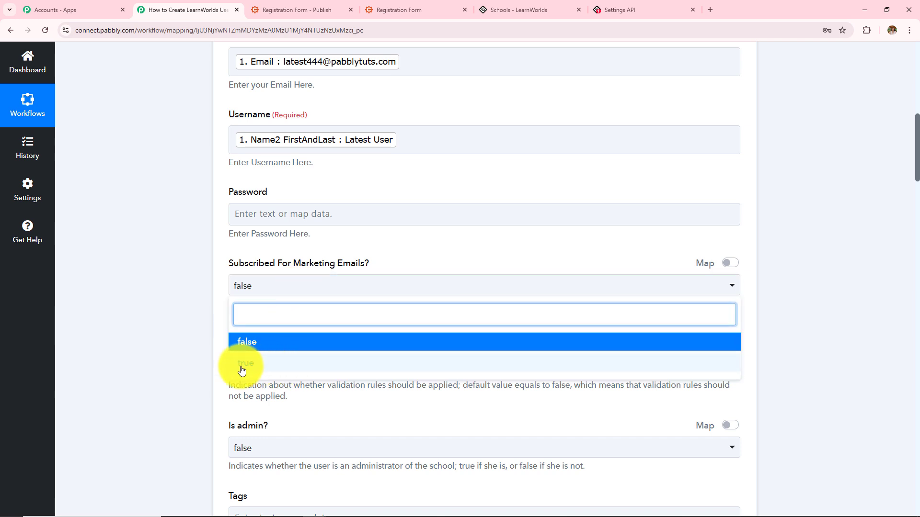
pyautogui.click(267, 364)
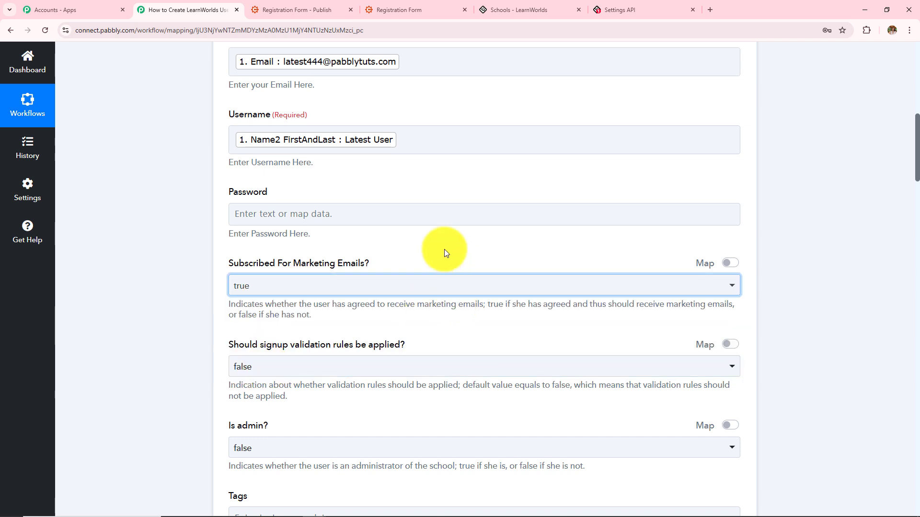
# Keep signup validation rules and Is admin both set to false
pyautogui.scroll(-3, 418, 321)
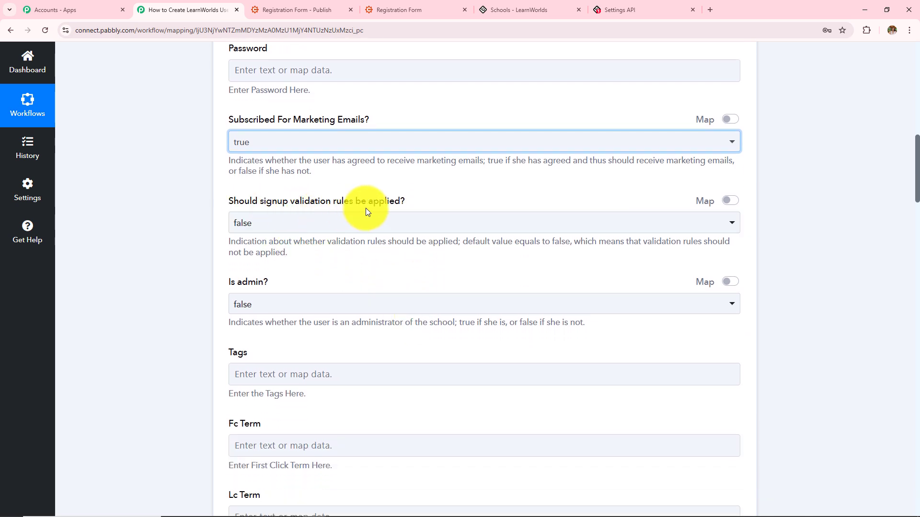
pyautogui.click(343, 231)
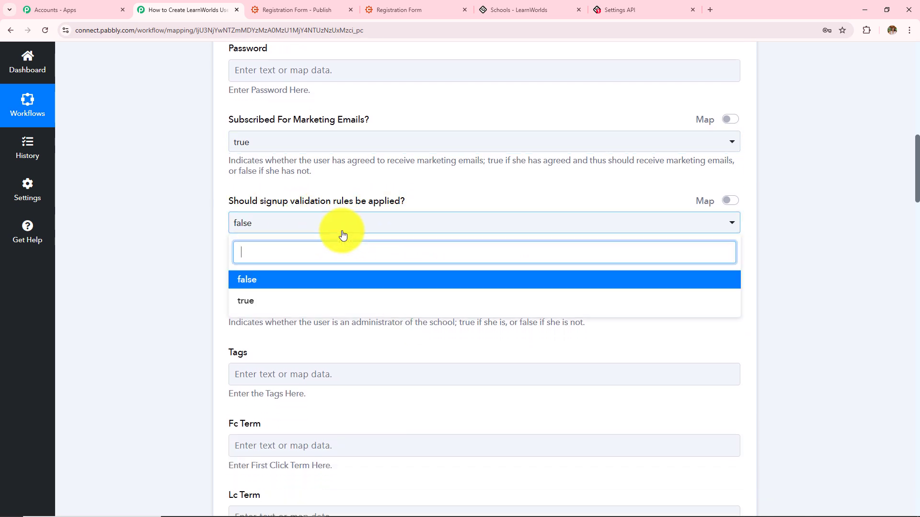
pyautogui.click(288, 280)
pyautogui.scroll(-2, 288, 285)
pyautogui.scroll(-1, 287, 288)
pyautogui.click(256, 211)
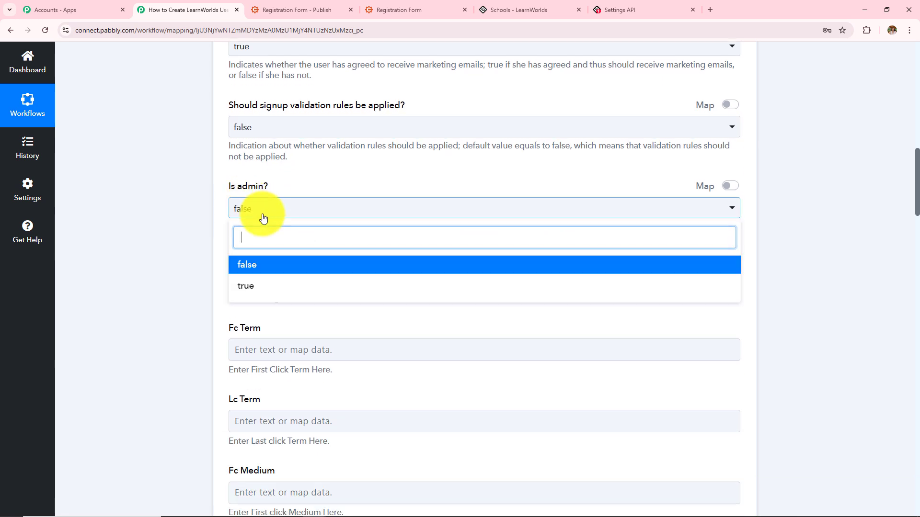
pyautogui.click(268, 269)
# Skip Tags and map Location to City FullInternationalAddress (Indore), found by searching 'ind'
pyautogui.scroll(-2, 268, 266)
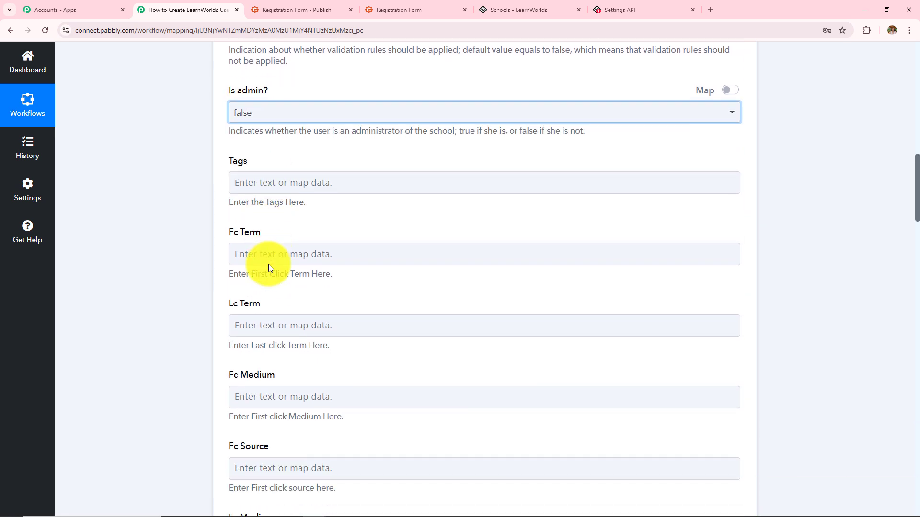
pyautogui.moveTo(229, 163); pyautogui.dragTo(268, 176)
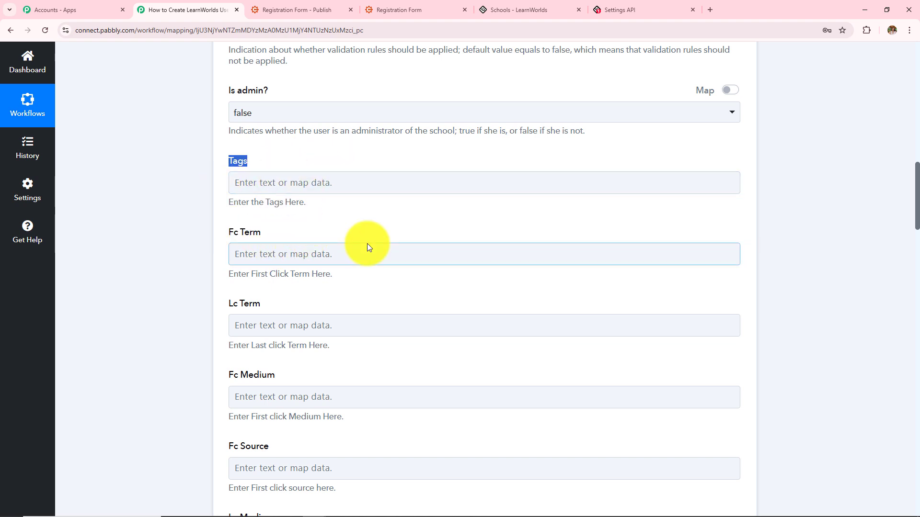
pyautogui.scroll(-3, 379, 314)
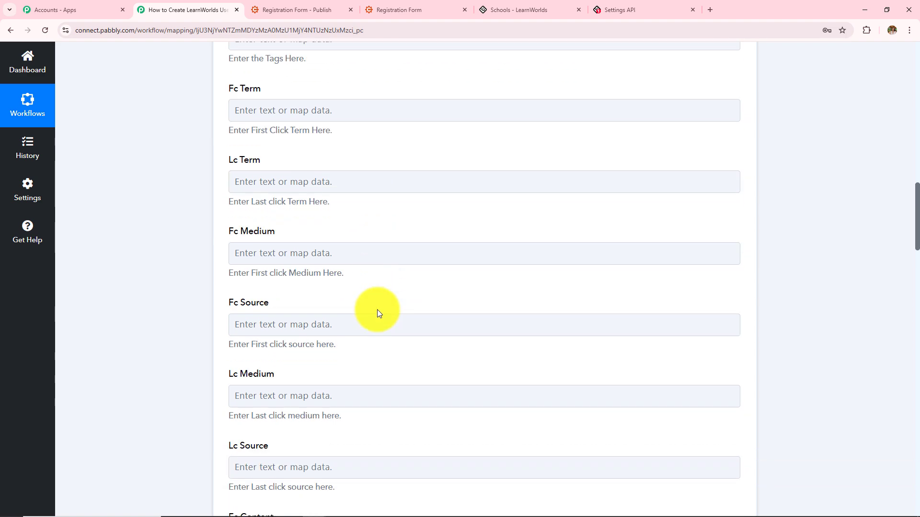
pyautogui.scroll(-5, 376, 338)
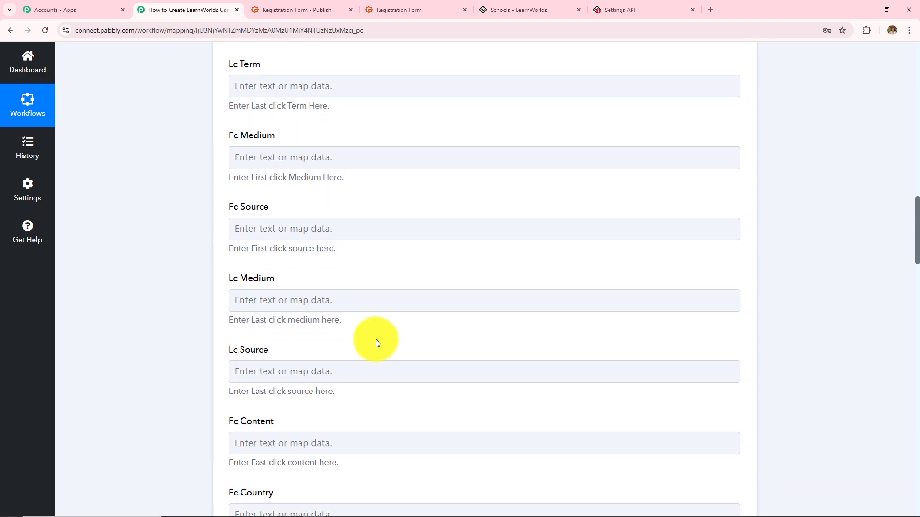
pyautogui.scroll(-12, 376, 340)
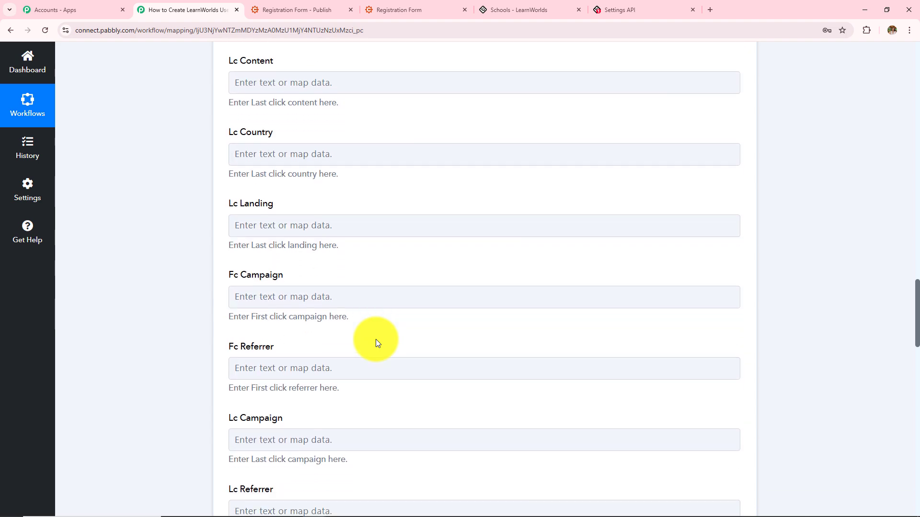
pyautogui.scroll(-6, 376, 339)
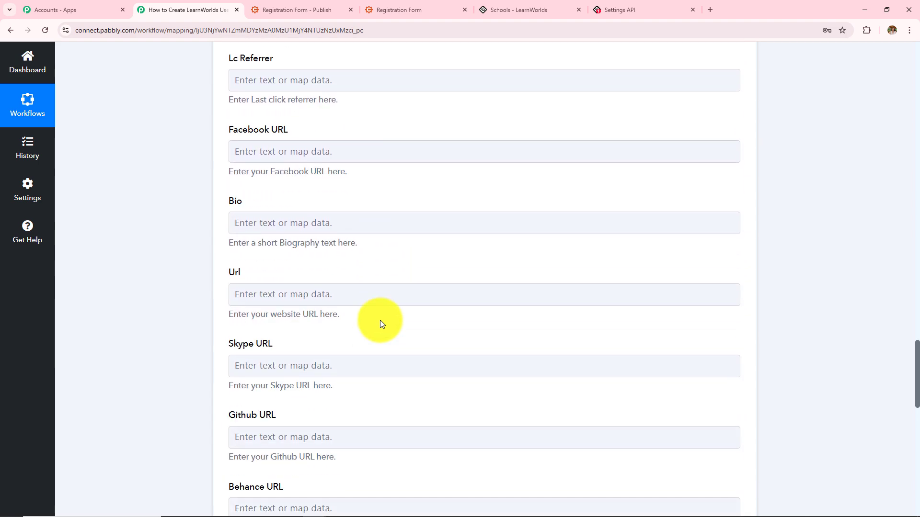
pyautogui.scroll(-12, 323, 421)
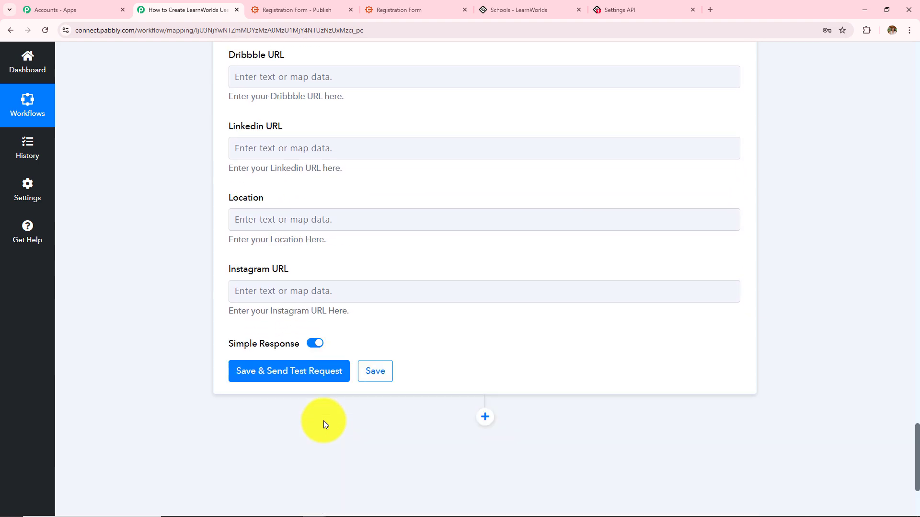
pyautogui.scroll(3, 259, 338)
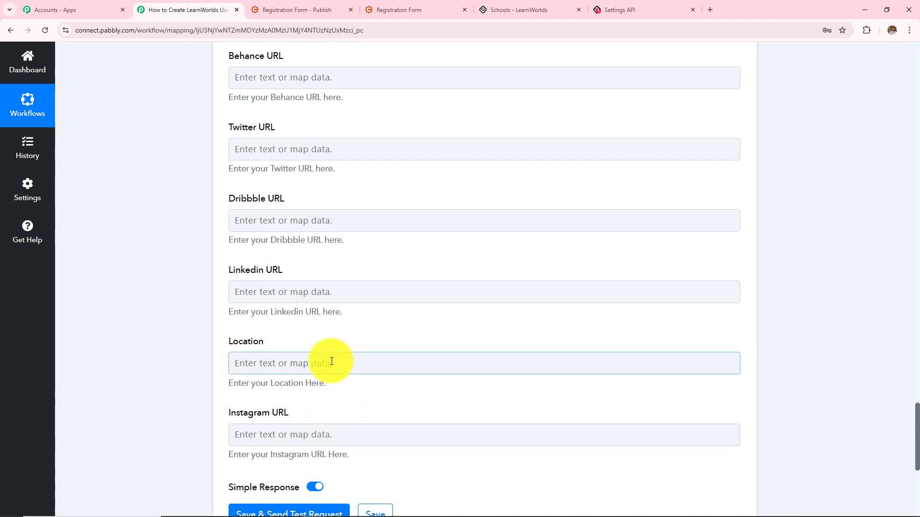
pyautogui.click(328, 361)
pyautogui.click(313, 449)
pyautogui.click(338, 414)
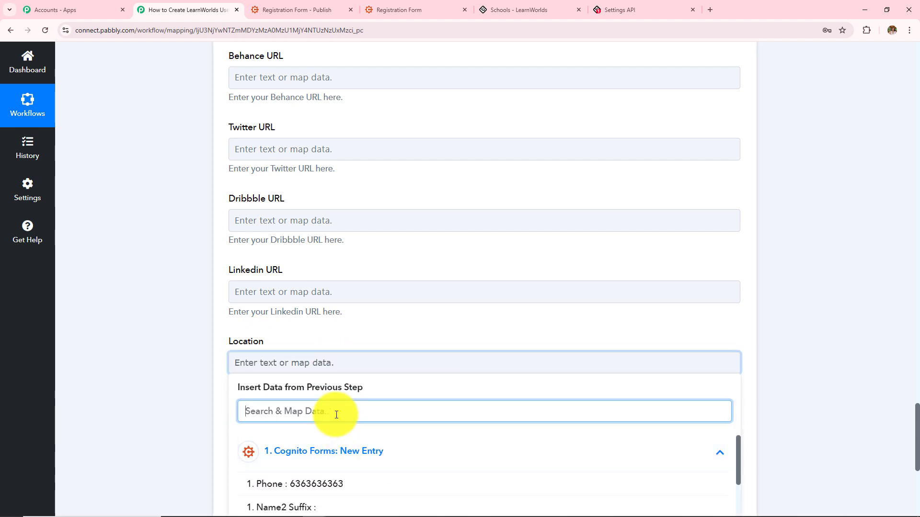
pyautogui.write('ind')
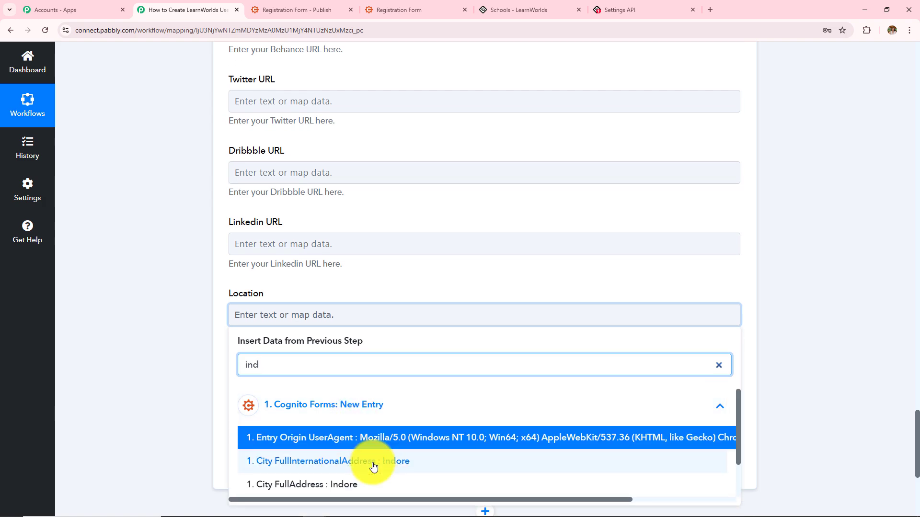
pyautogui.click(374, 463)
pyautogui.click(160, 306)
# Scroll through the Create User fields to review the configured mappings
pyautogui.scroll(2, 304, 322)
pyautogui.scroll(-3, 303, 321)
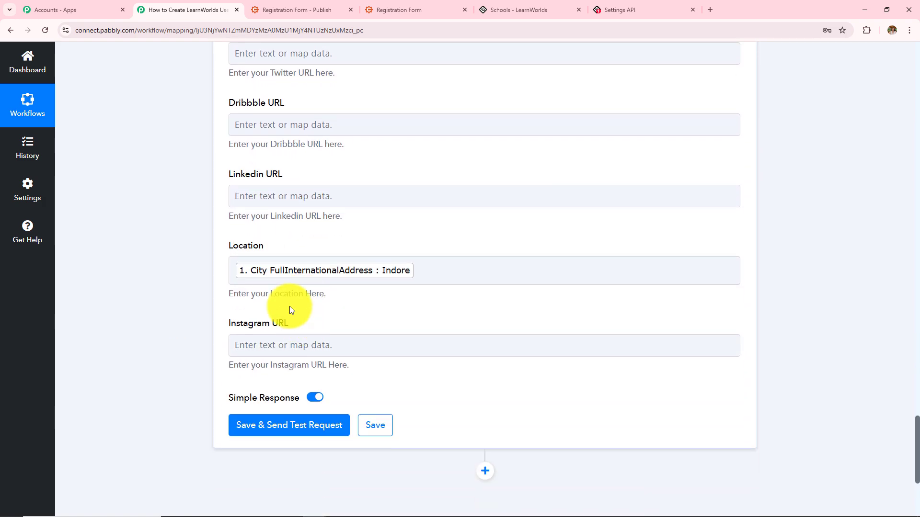
pyautogui.scroll(12, 277, 288)
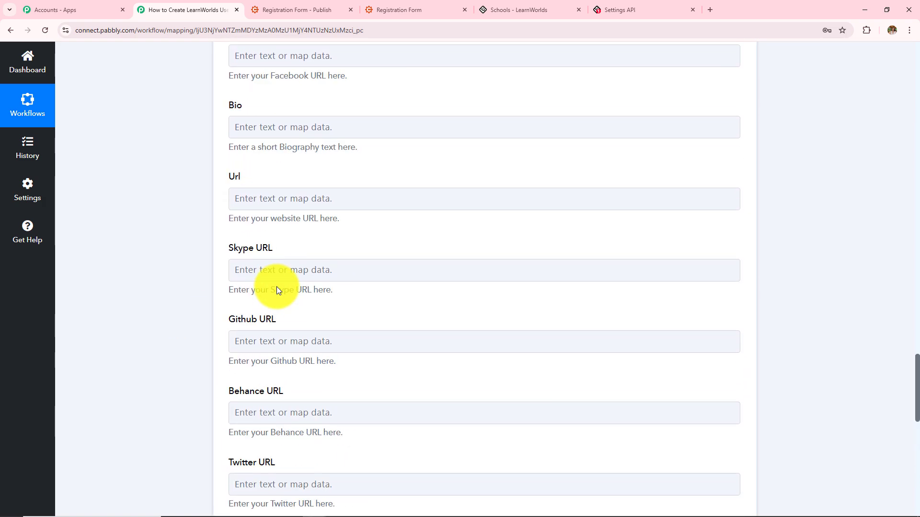
pyautogui.scroll(20, 277, 286)
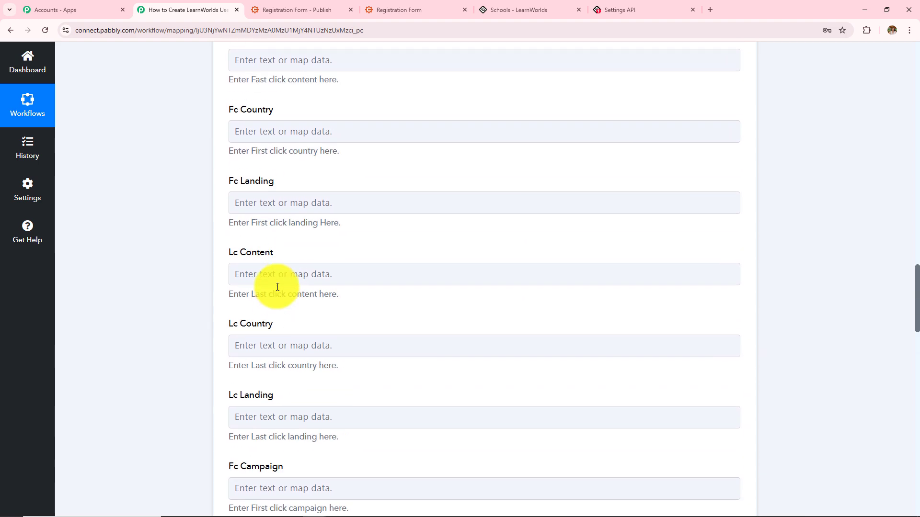
pyautogui.scroll(12, 277, 286)
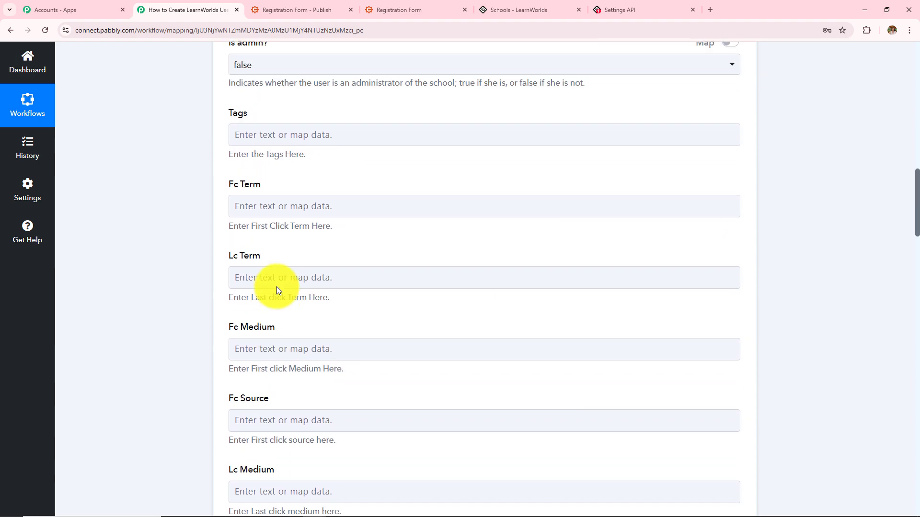
pyautogui.scroll(4, 277, 287)
pyautogui.scroll(3, 267, 260)
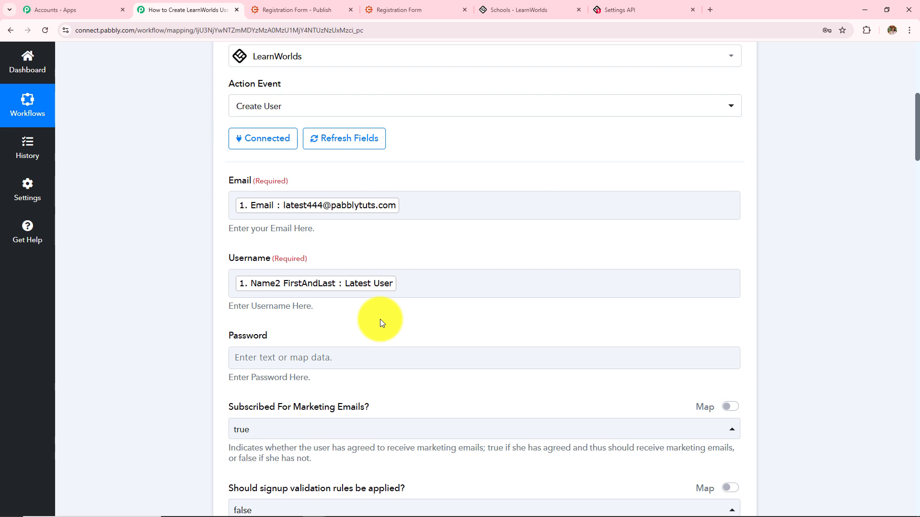
pyautogui.scroll(-11, 435, 190)
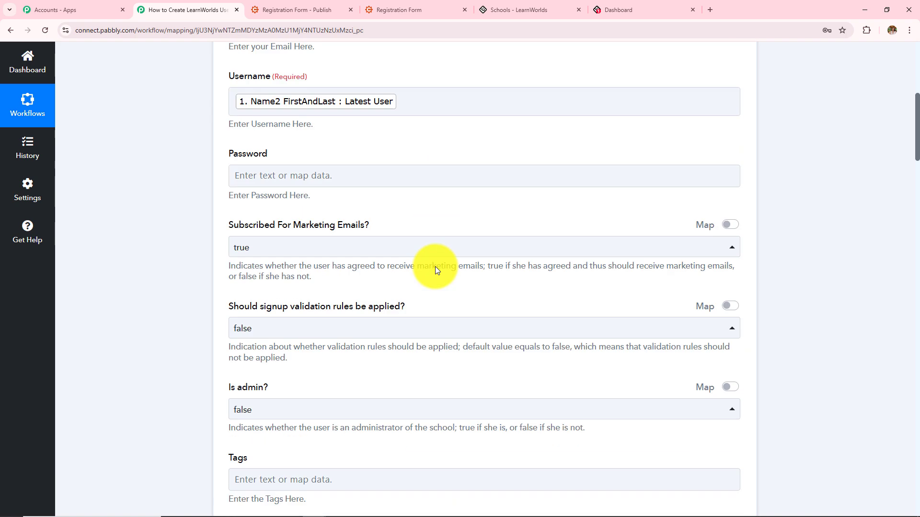
pyautogui.scroll(-20, 416, 306)
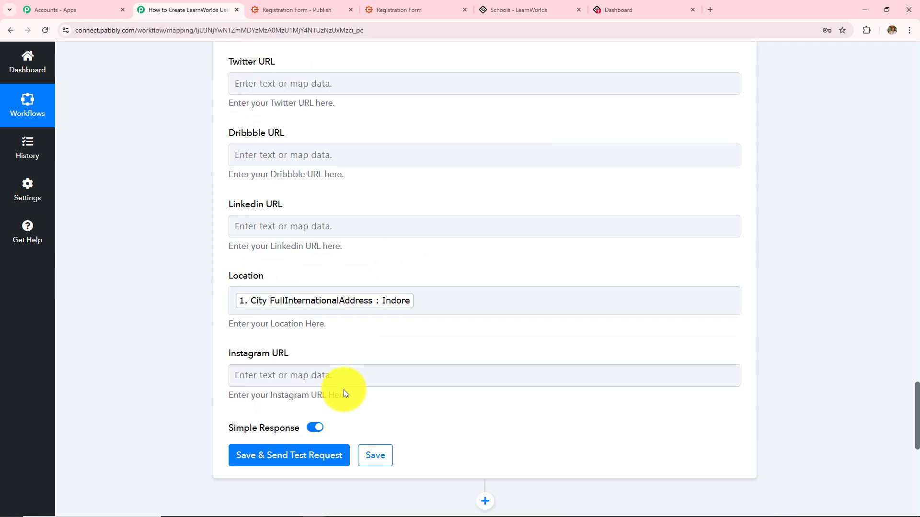
pyautogui.scroll(-5, 343, 389)
# Save the step and send a test request, checking the returned Id of Latest User
pyautogui.click(314, 200)
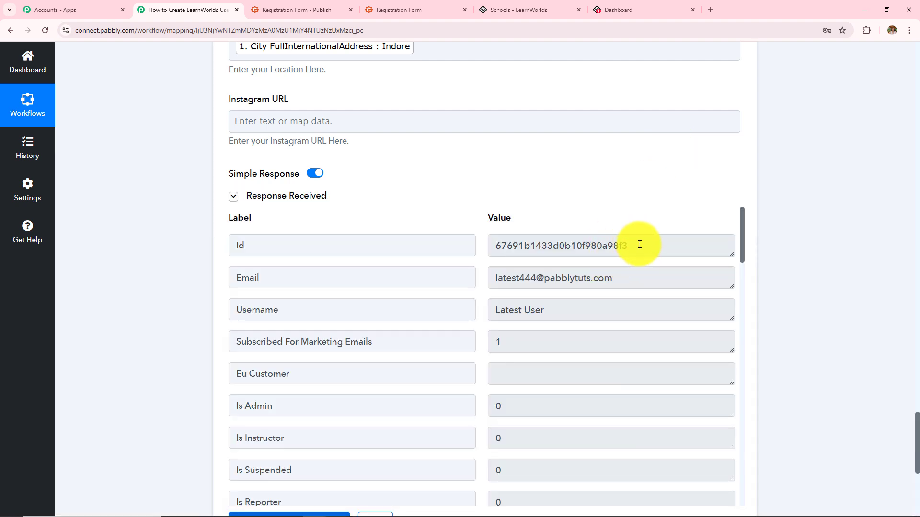
pyautogui.moveTo(640, 244); pyautogui.dragTo(273, 238)
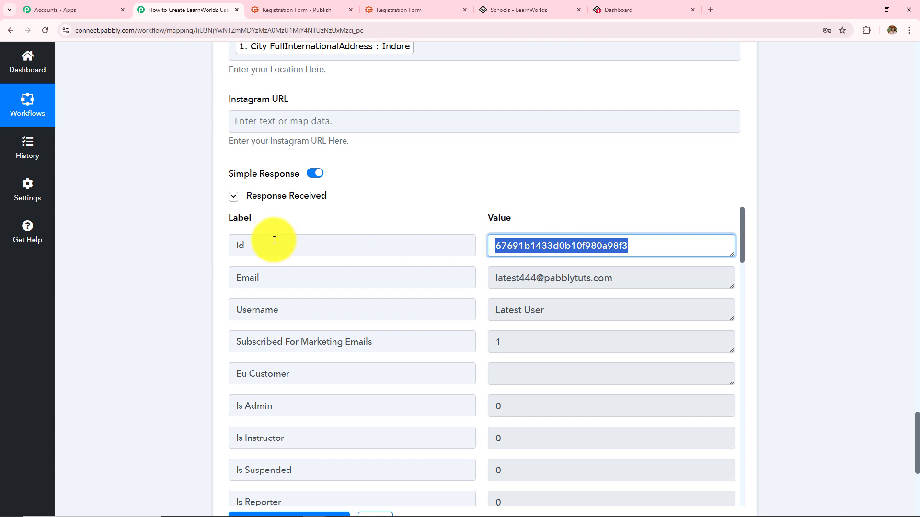
pyautogui.doubleClick(242, 245)
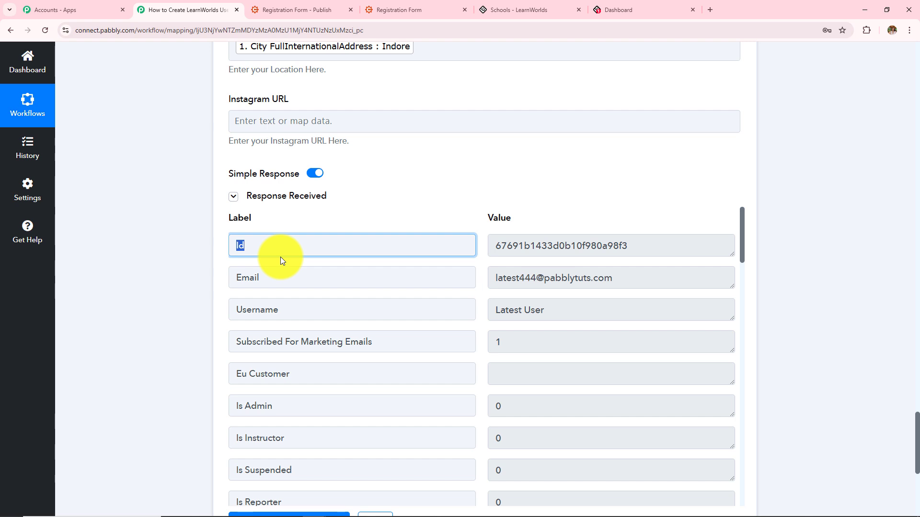
pyautogui.click(644, 8)
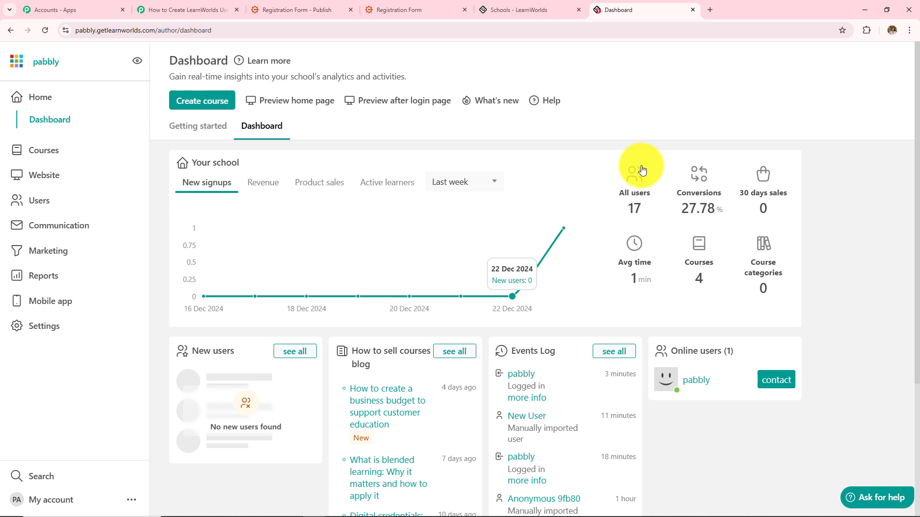
# Open Latest User's details from the LearnWorlds users list, then close the panel
pyautogui.click(35, 206)
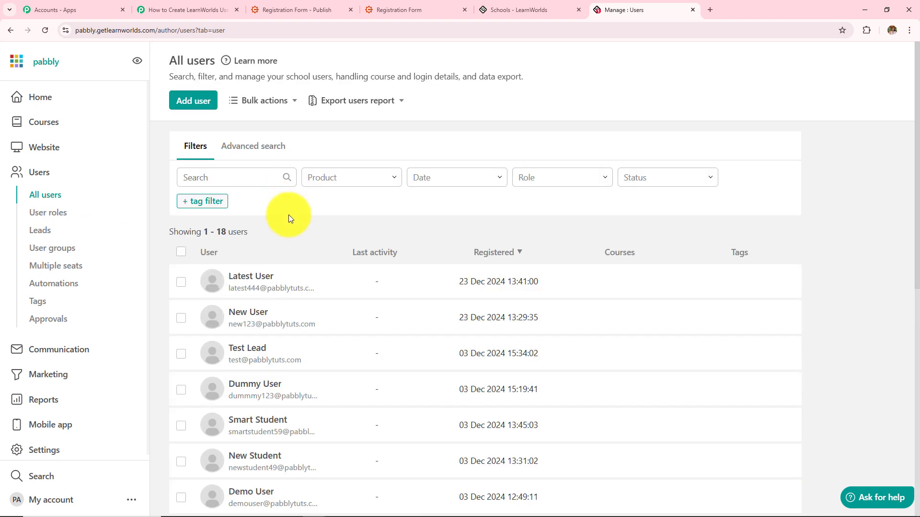
pyautogui.click(246, 287)
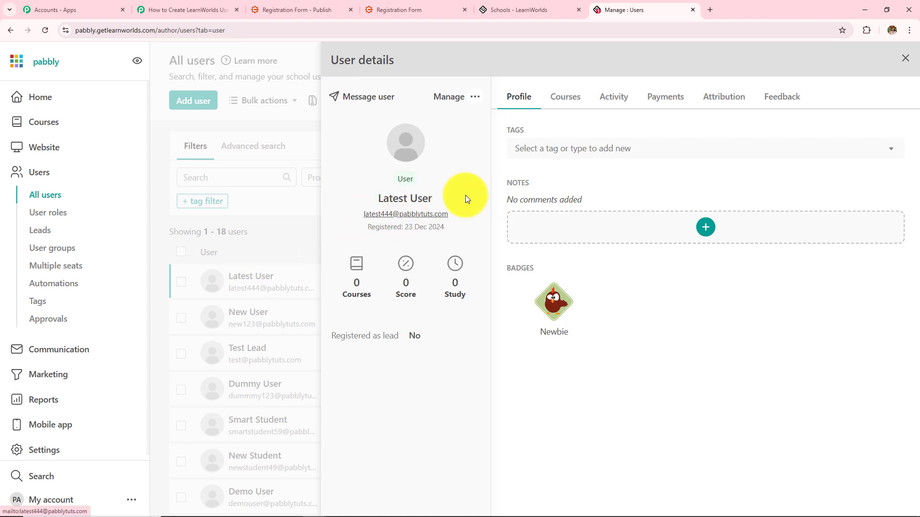
pyautogui.click(906, 59)
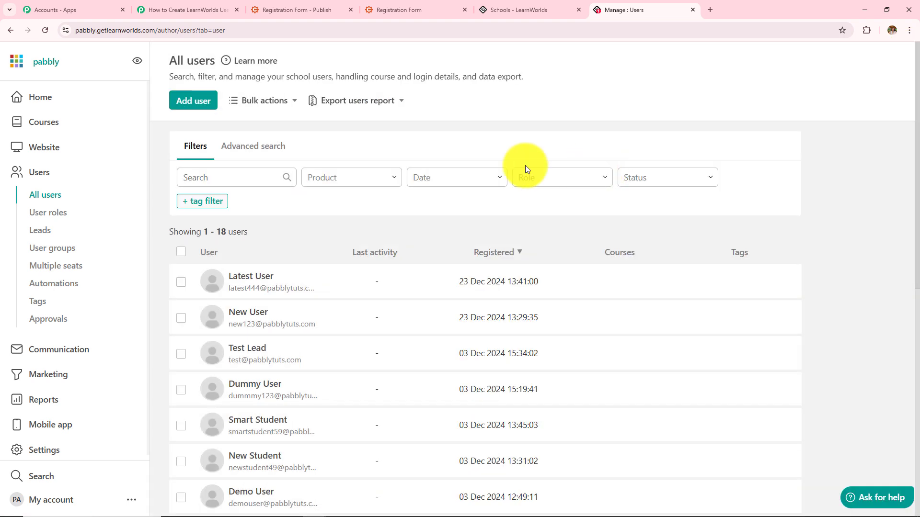
pyautogui.click(391, 9)
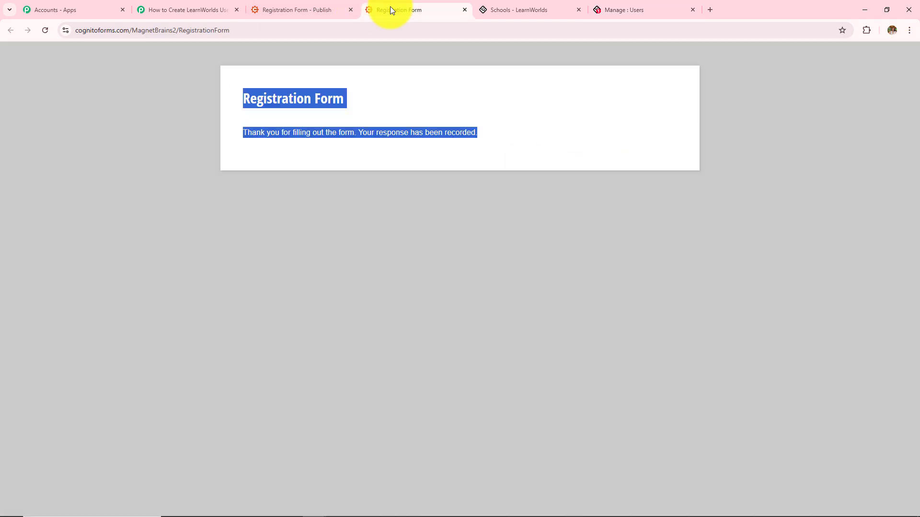
# Reload the Registration Form and fill in the test person's first/last name and e-mail
pyautogui.click(46, 27)
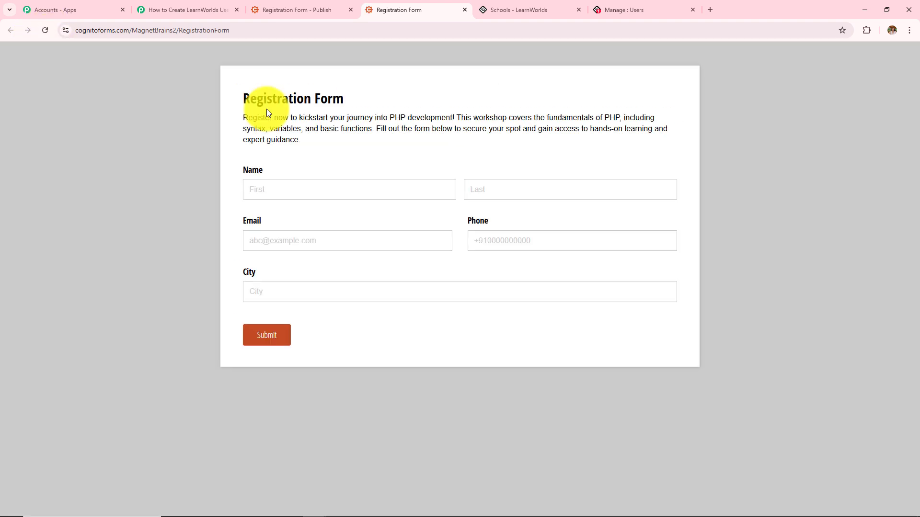
pyautogui.click(331, 190)
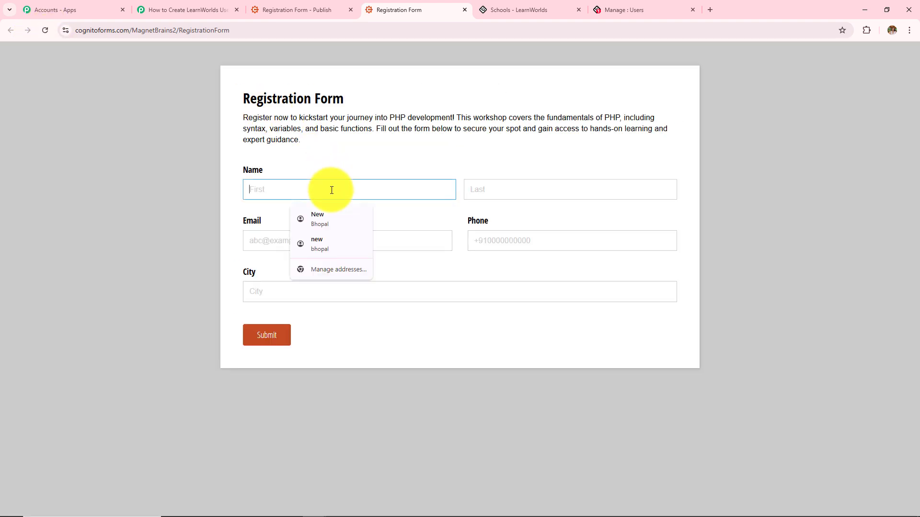
pyautogui.write('Cu')
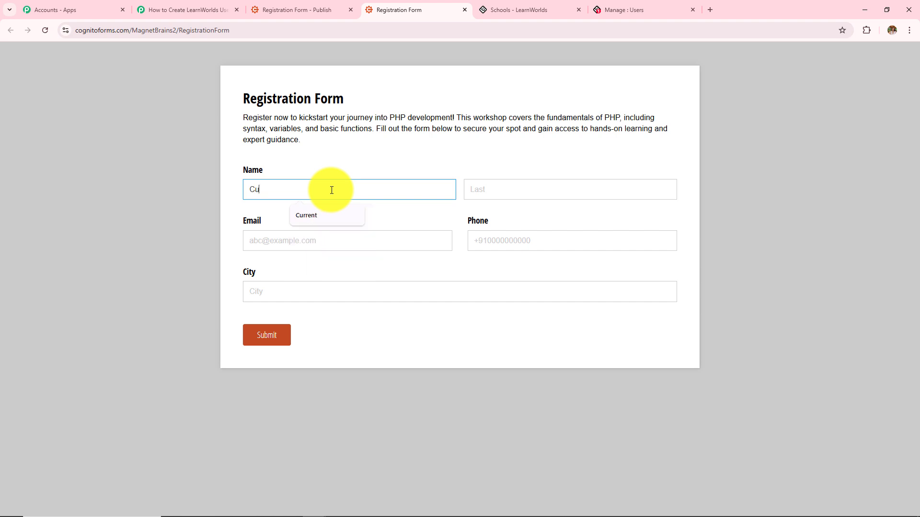
pyautogui.write('rren')
pyautogui.press('Down')
pyautogui.press('Return')
pyautogui.click(411, 237)
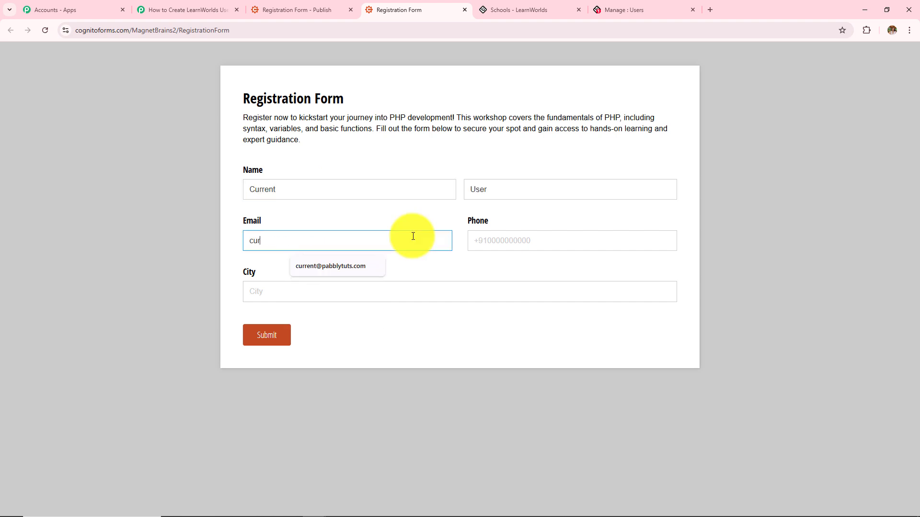
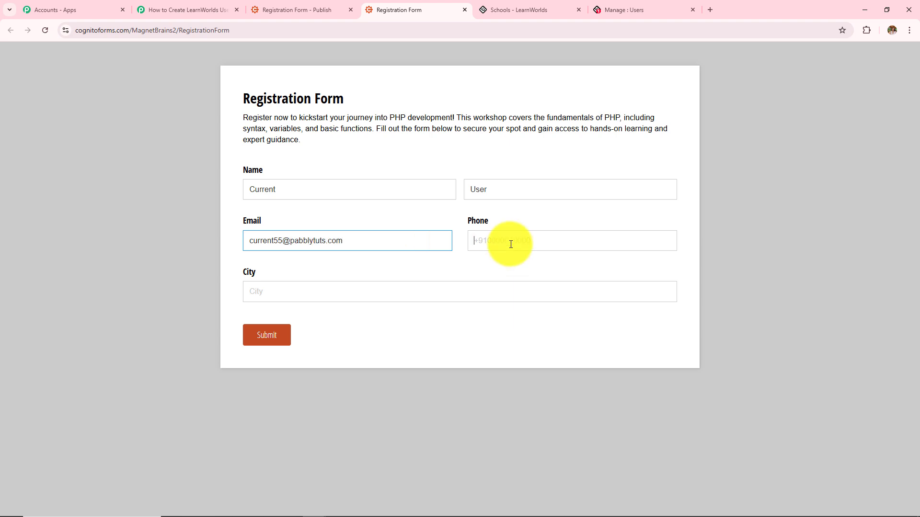
# Enter a phone number and city Bhopal, then submit the registration
pyautogui.click(509, 242)
pyautogui.write('8585858585')
pyautogui.click(388, 290)
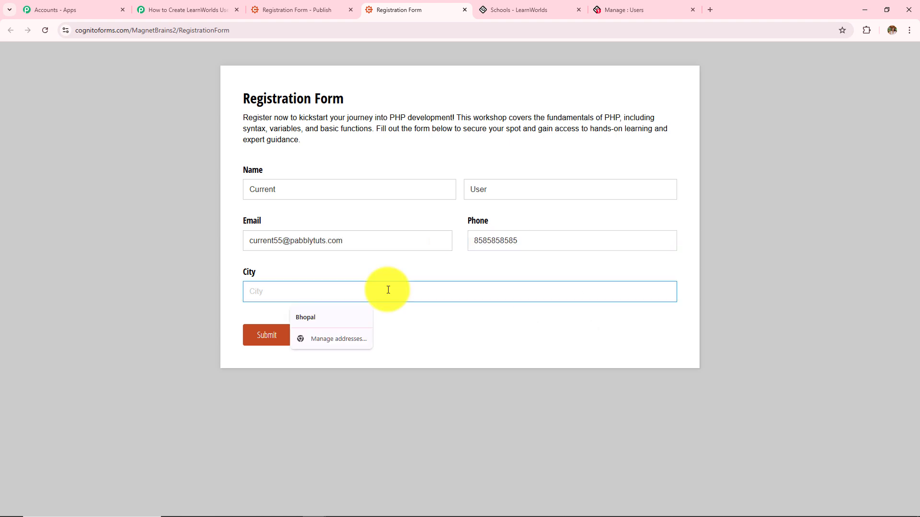
pyautogui.write('Bhopal')
pyautogui.click(149, 263)
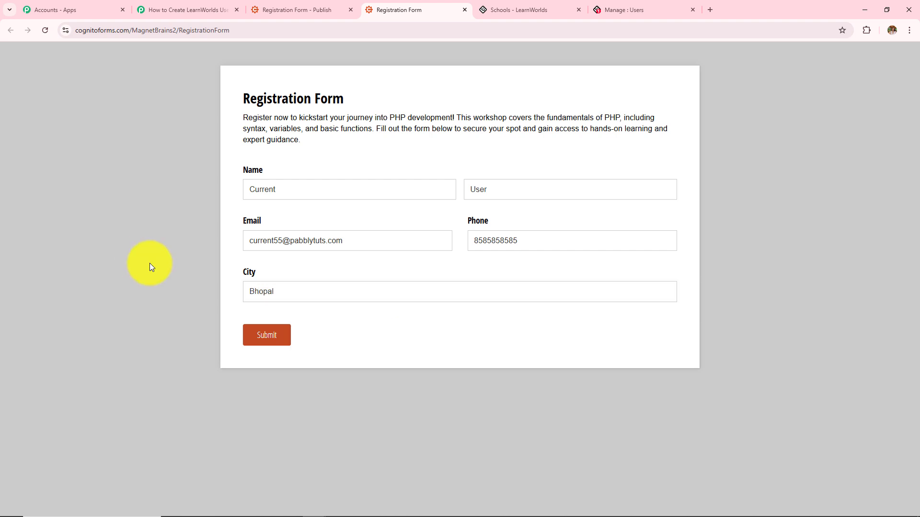
pyautogui.click(260, 345)
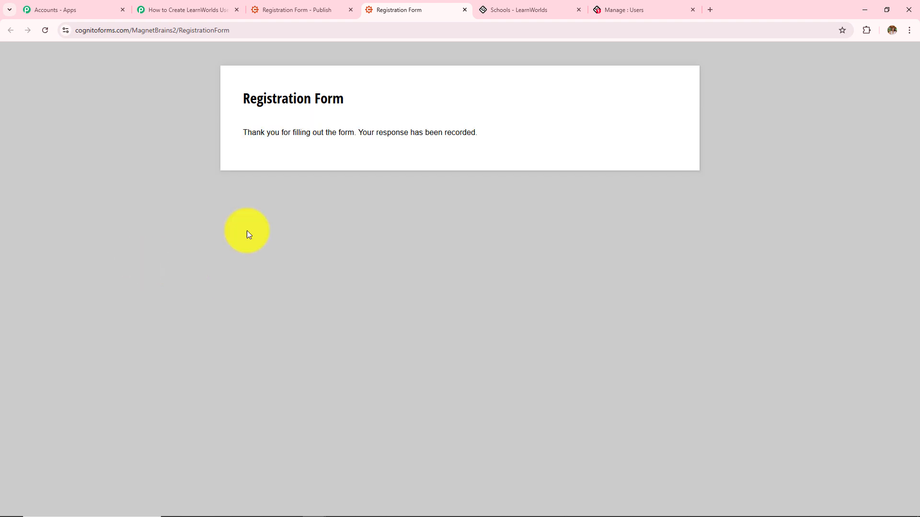
pyautogui.moveTo(244, 103); pyautogui.dragTo(496, 142)
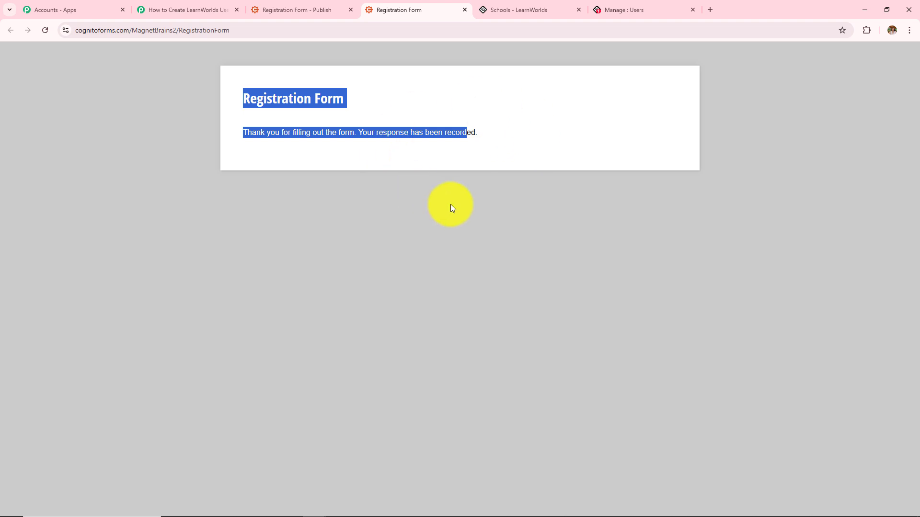
# Refresh the LearnWorlds users list and open the newly created Bhopal user's details
pyautogui.click(625, 9)
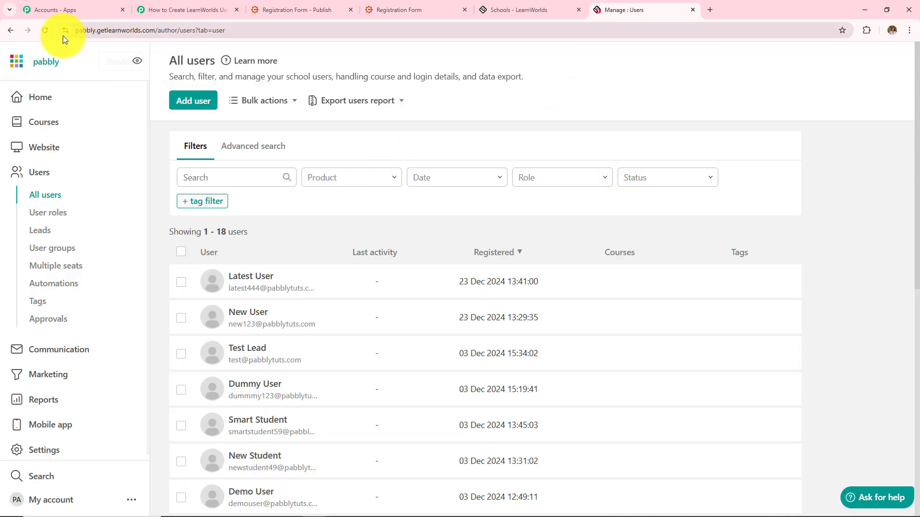
pyautogui.click(45, 30)
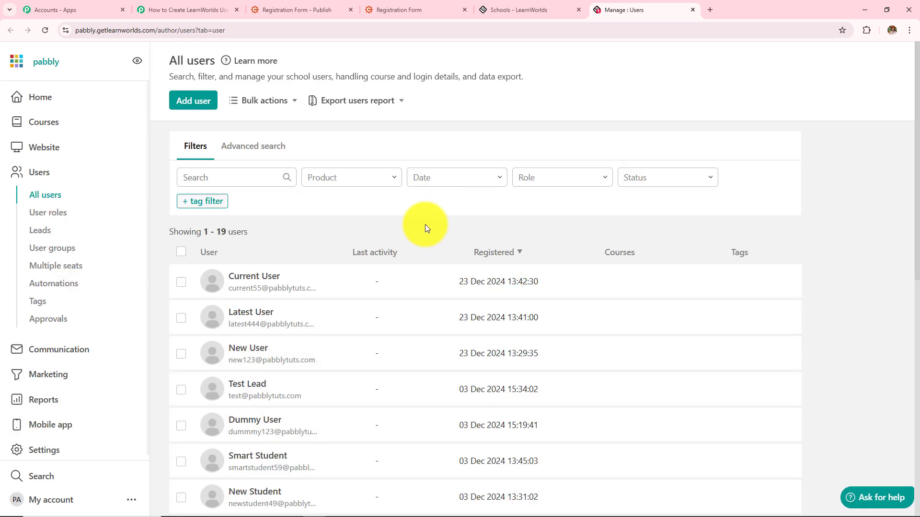
pyautogui.click(240, 282)
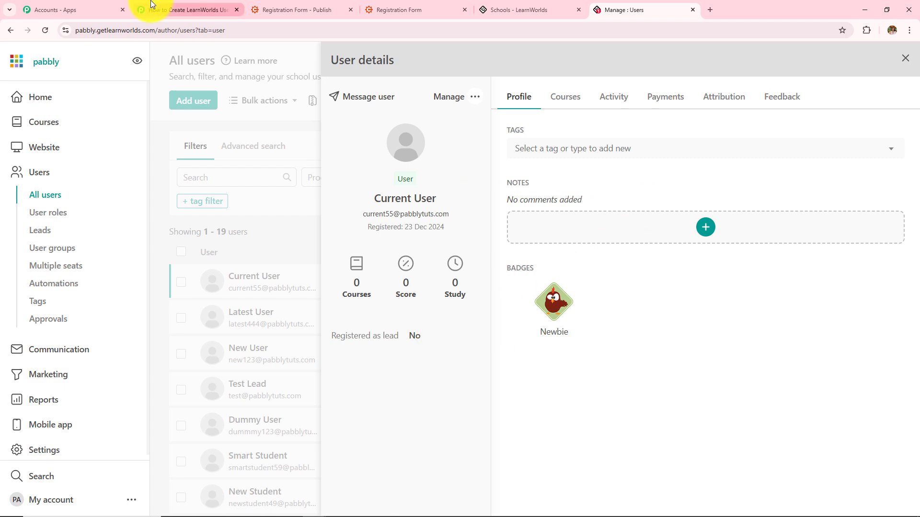
pyautogui.click(187, 10)
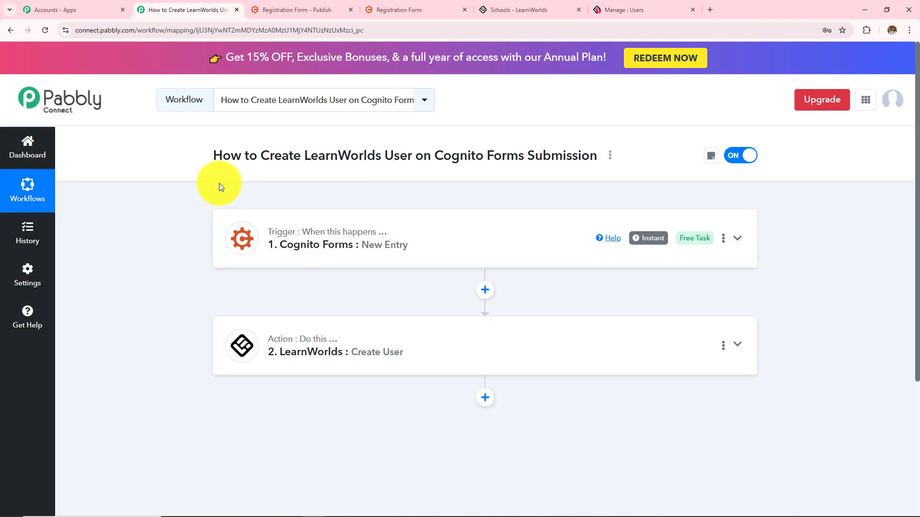
# Review the fields captured by the Cognito Forms New Entry trigger
pyautogui.click(302, 250)
pyautogui.scroll(-3, 272, 301)
pyautogui.scroll(-1, 270, 299)
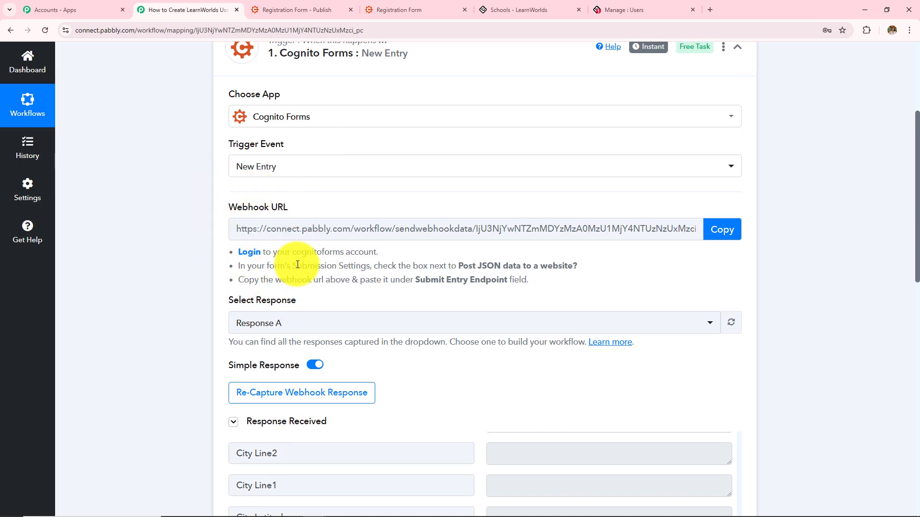
pyautogui.scroll(-9, 297, 265)
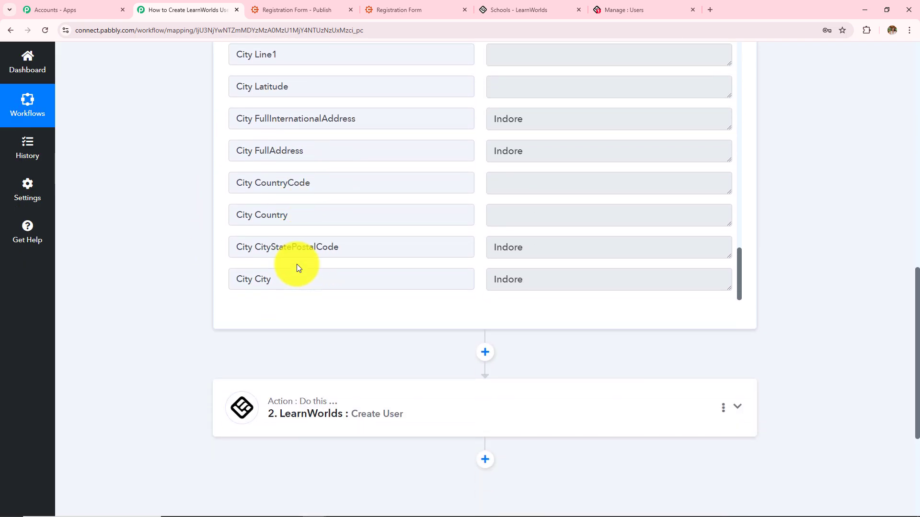
pyautogui.scroll(3, 519, 271)
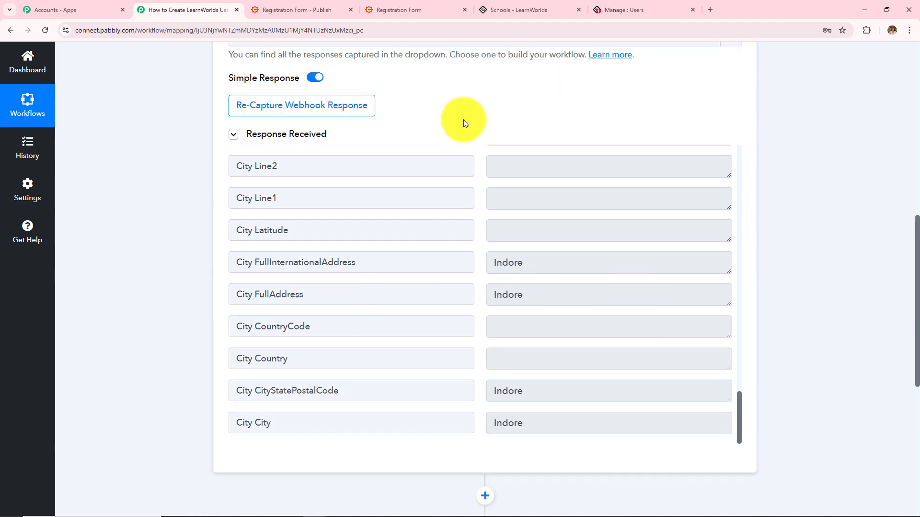
pyautogui.scroll(-7, 452, 240)
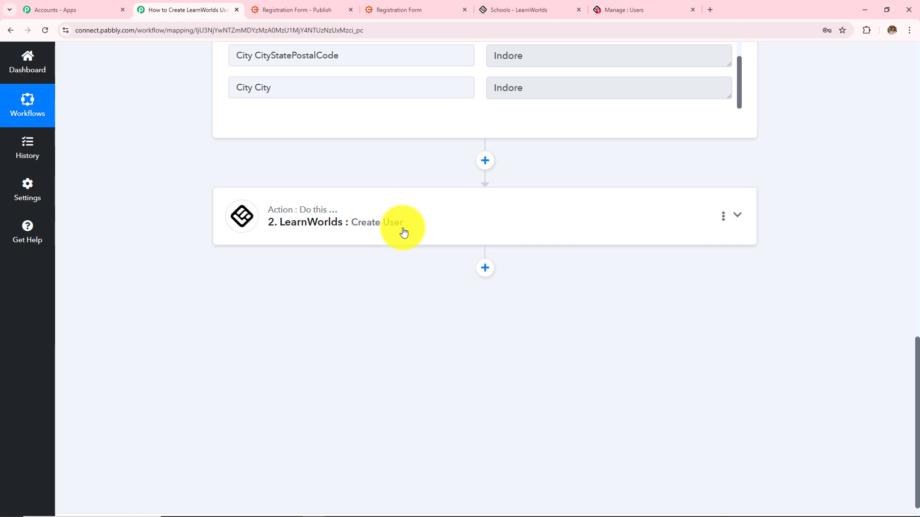
# Check the Create User action's response showing the new user's Id, email, username and marketing subscription
pyautogui.click(404, 232)
pyautogui.scroll(-5, 429, 283)
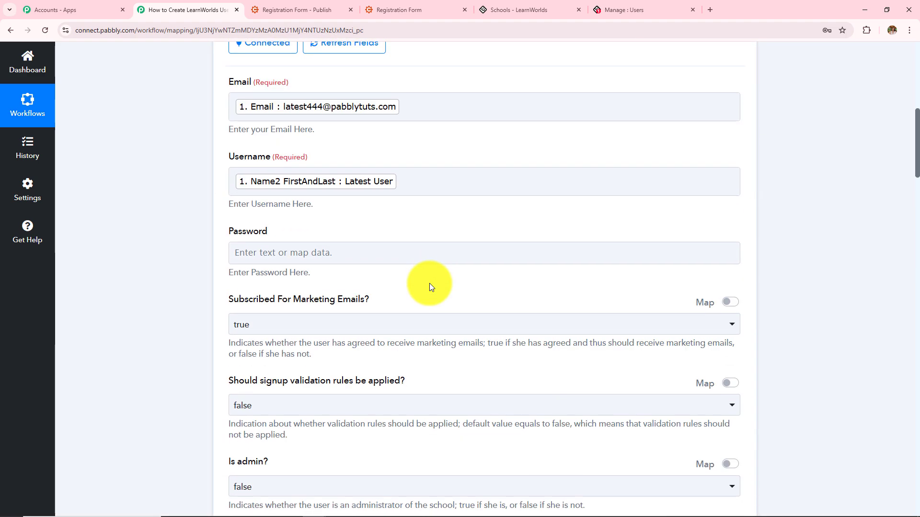
pyautogui.scroll(-15, 430, 287)
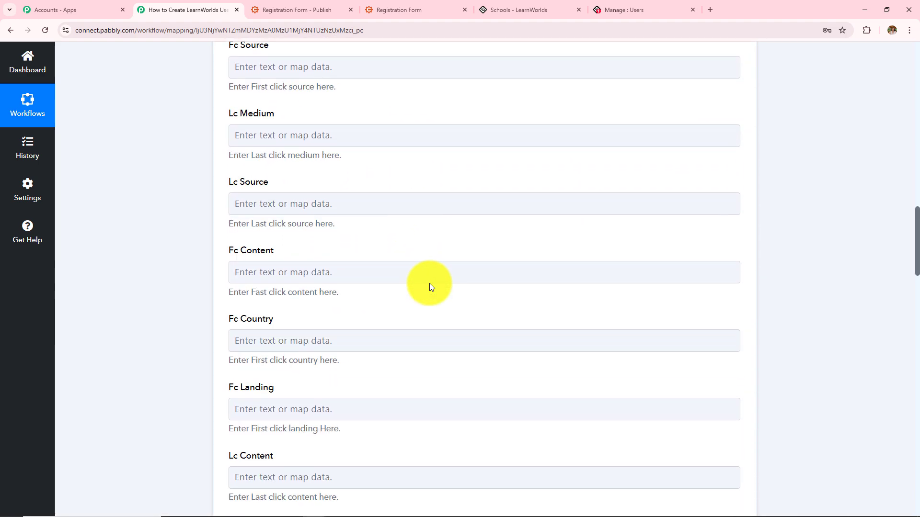
pyautogui.scroll(-10, 429, 287)
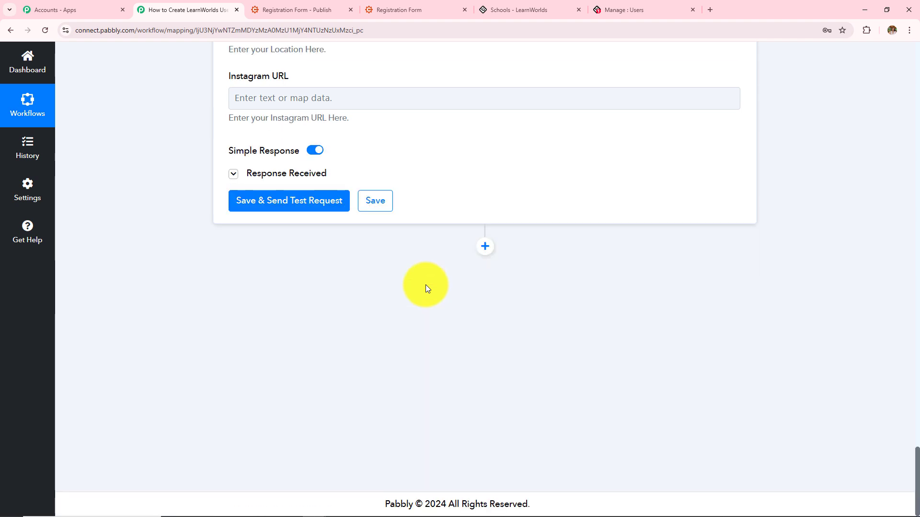
pyautogui.click(306, 175)
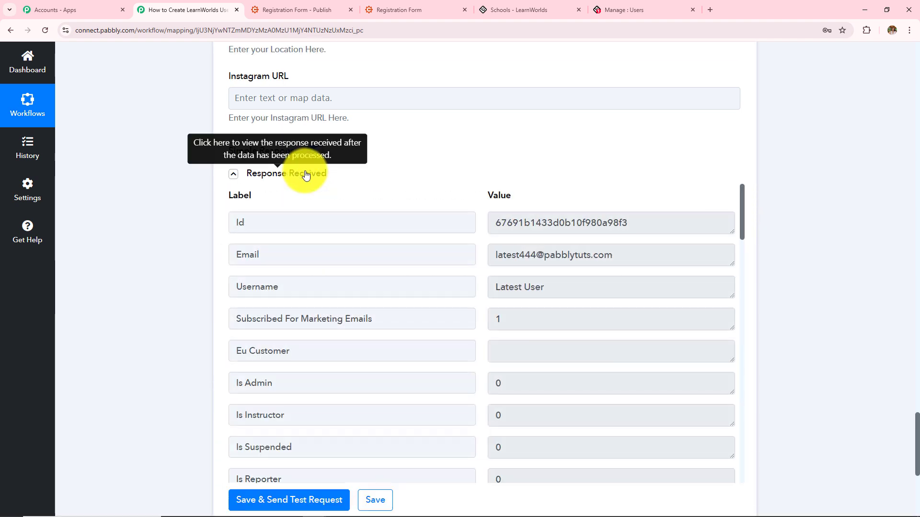
# Close the LearnWorlds User details panel and return to the Pabbly Connect workflow
pyautogui.click(625, 10)
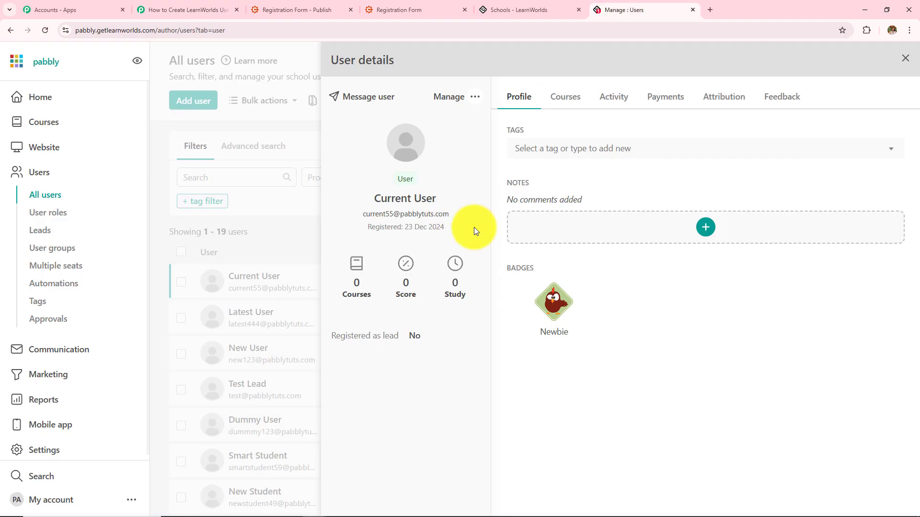
pyautogui.click(905, 58)
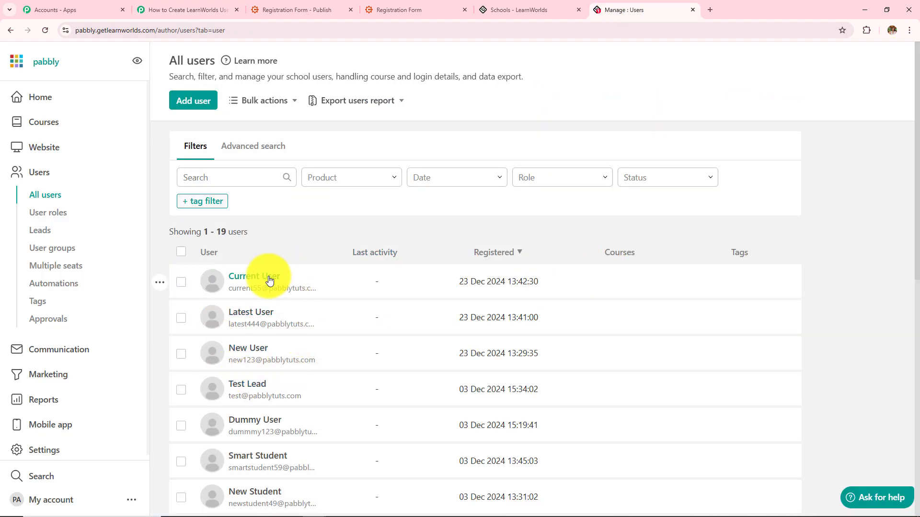
pyautogui.click(146, 5)
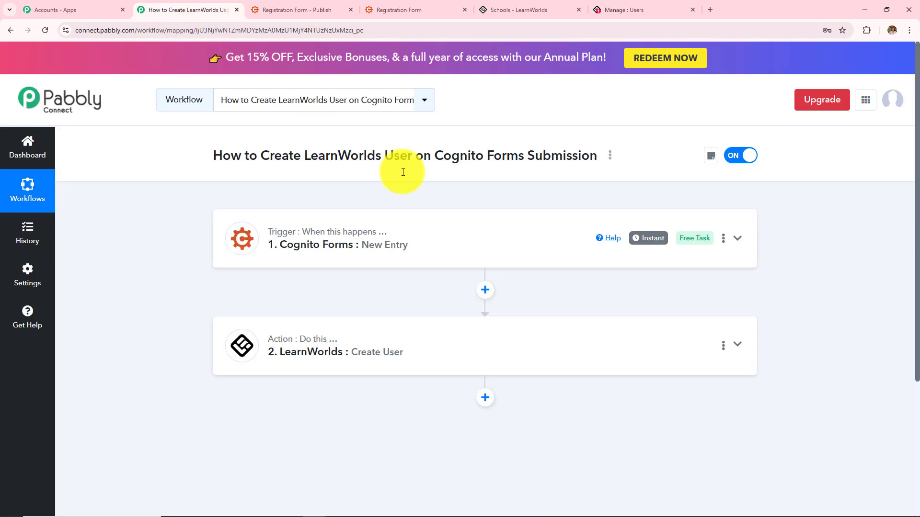